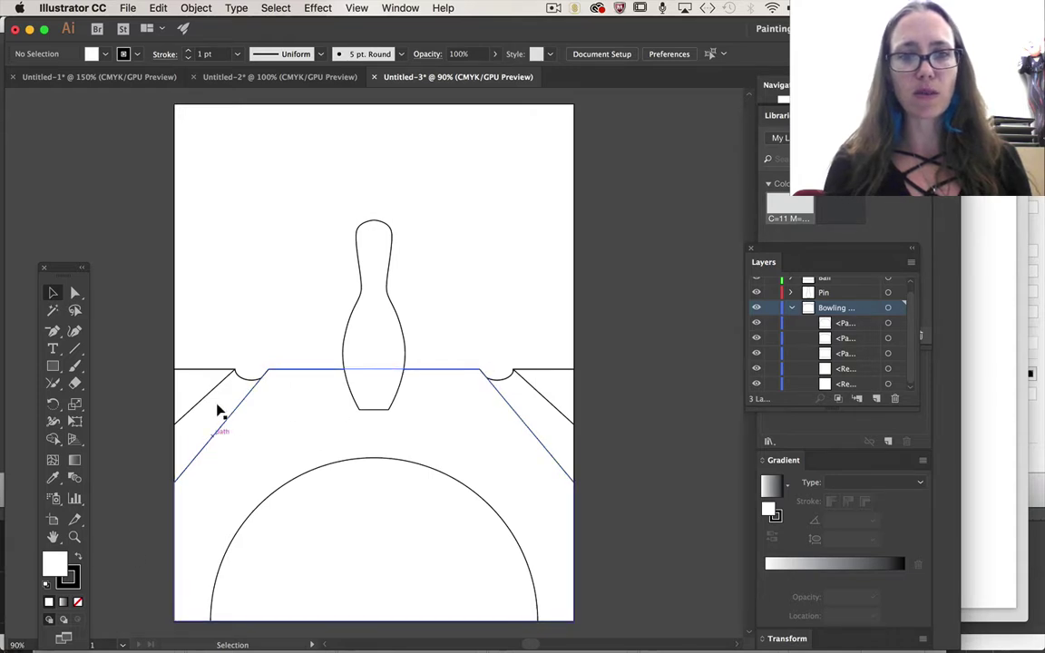
Step: Try flaring the base of a rectangle drawn above the lane into a trapezoid with Perspective Distort, and delete it
left_click(52, 365)
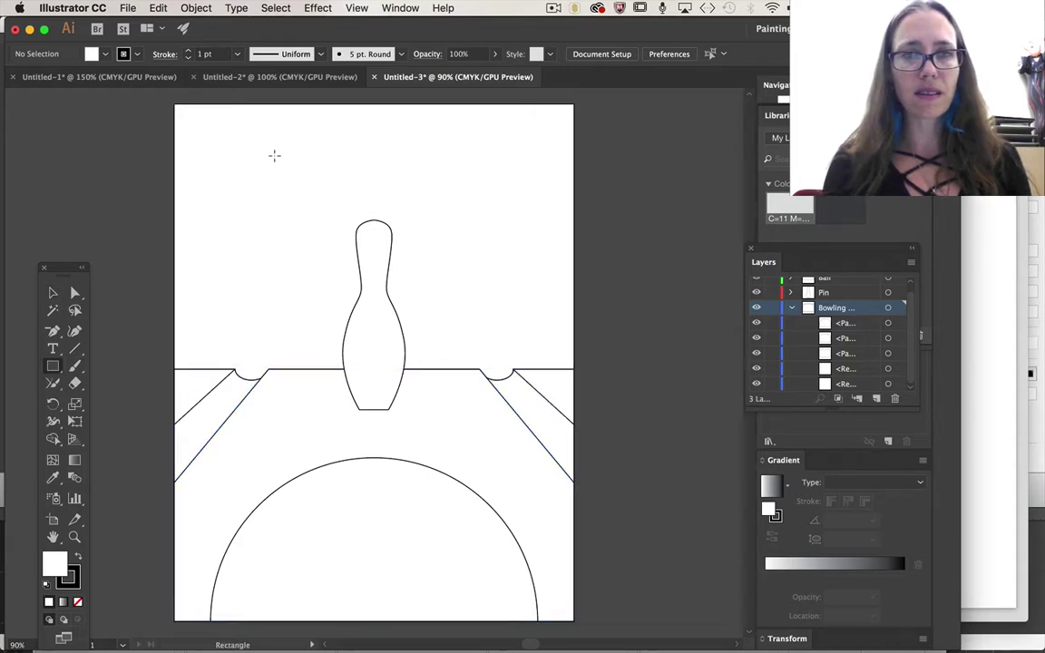
mouse_move(276, 162)
left_mouse_down()
mouse_move(410, 237)
mouse_move(410, 289)
left_mouse_up()
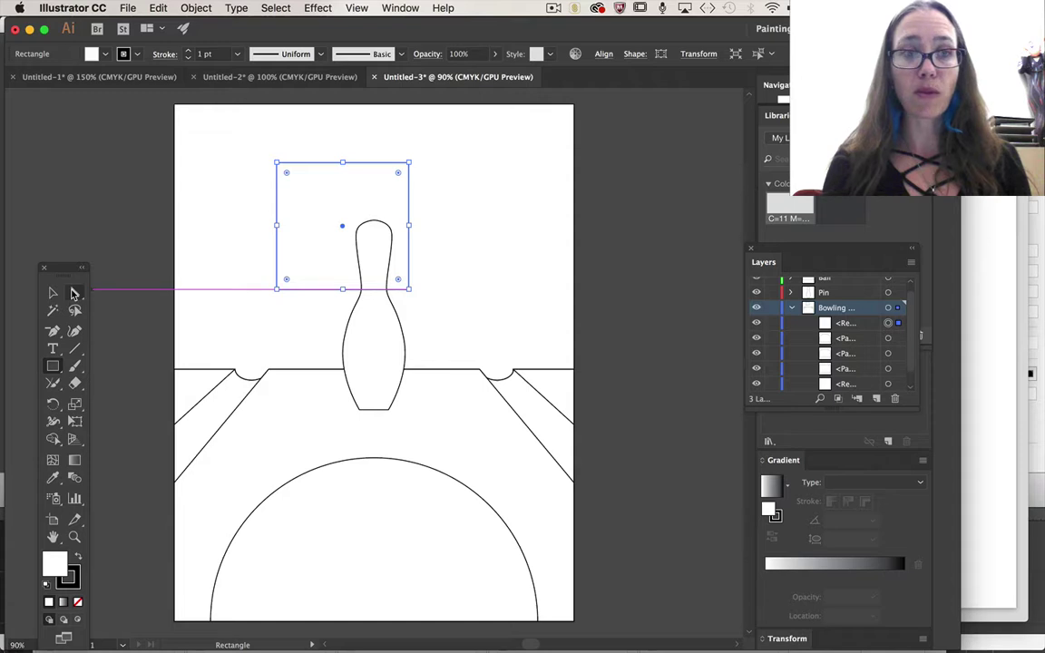
left_click(75, 422)
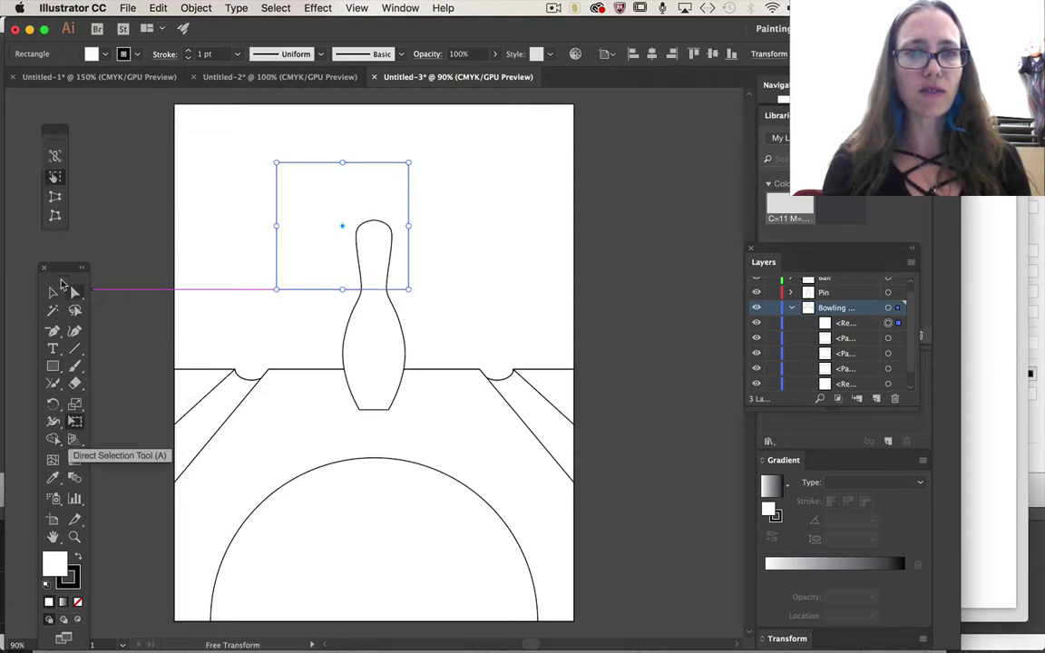
left_click(57, 205)
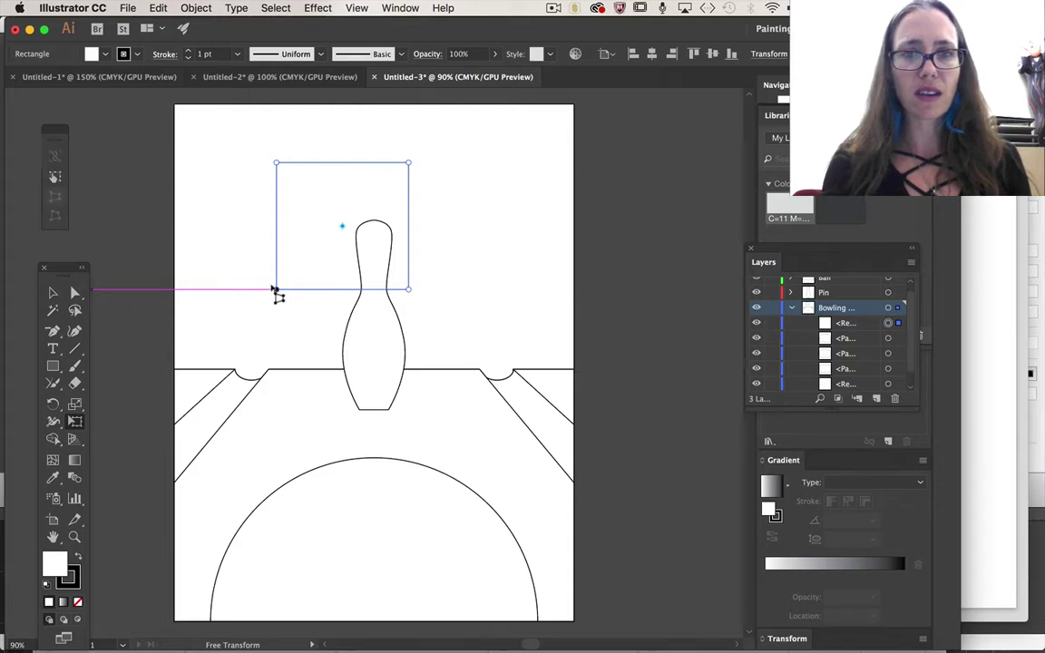
left_click_drag(275, 291, 225, 289)
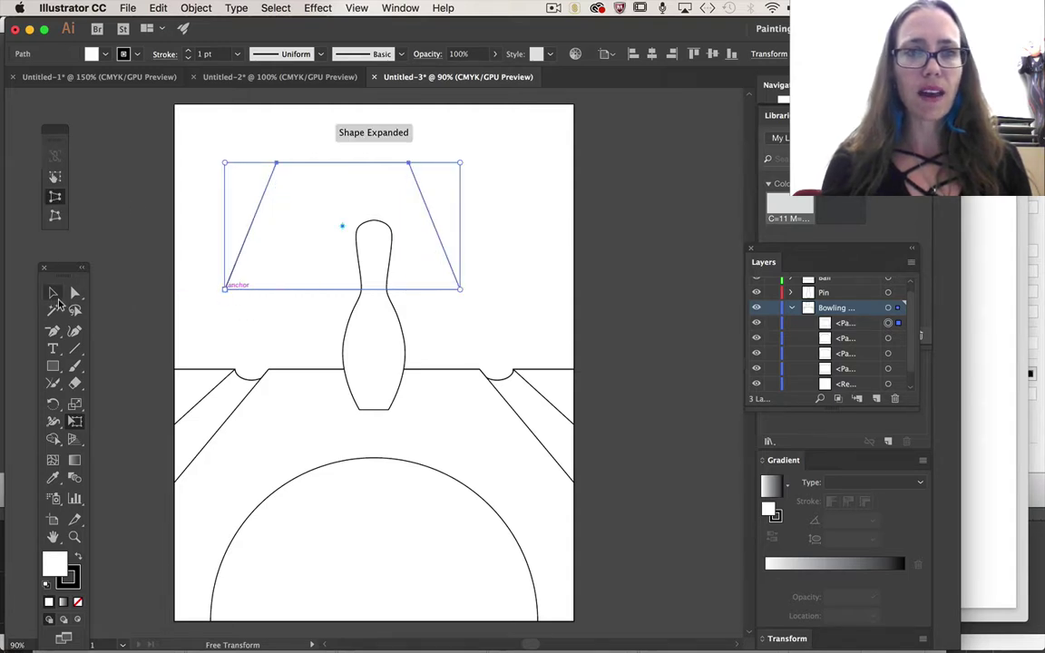
key("v")
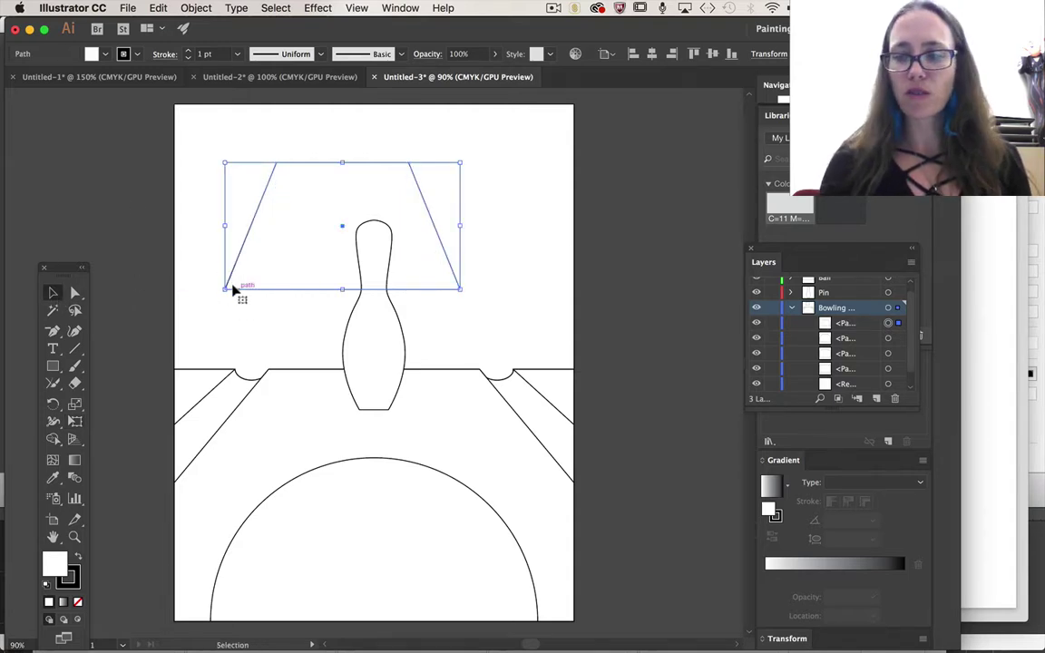
key("Delete")
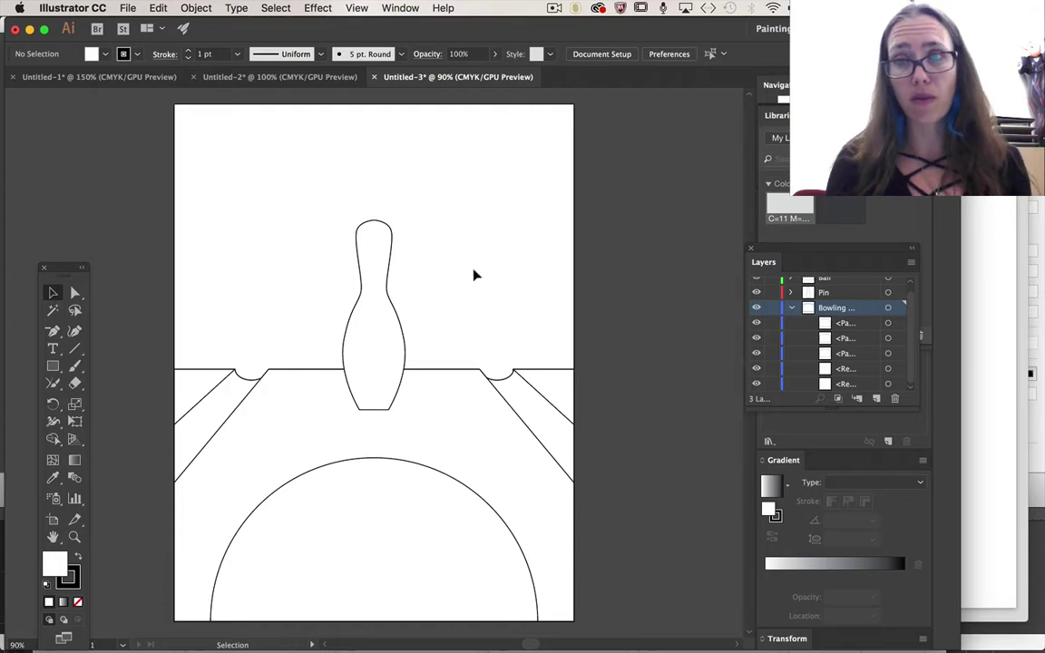
Step: Isolate the floor shape with the two gutter notches by hiding the lane paths above it and the Ball and Pin layers
left_click(490, 422)
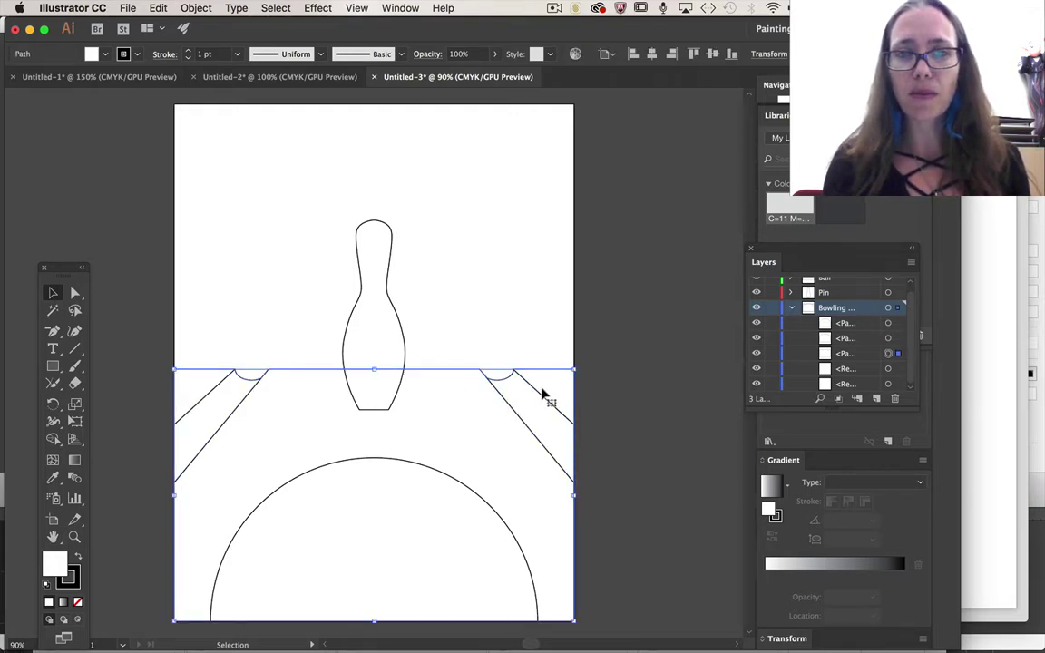
left_click(193, 410)
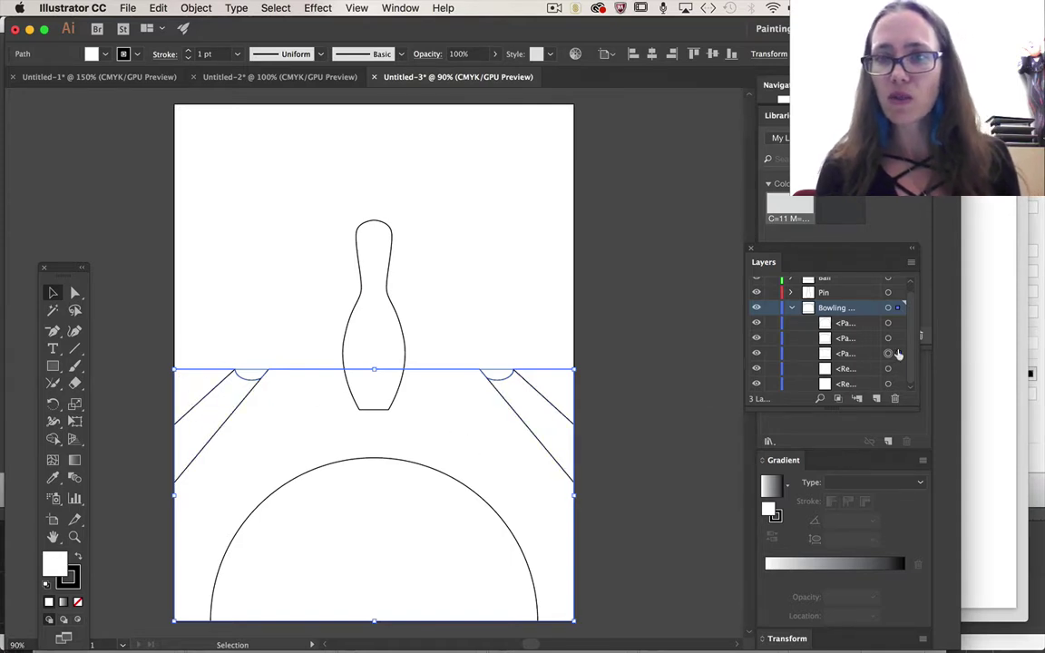
left_click(756, 338)
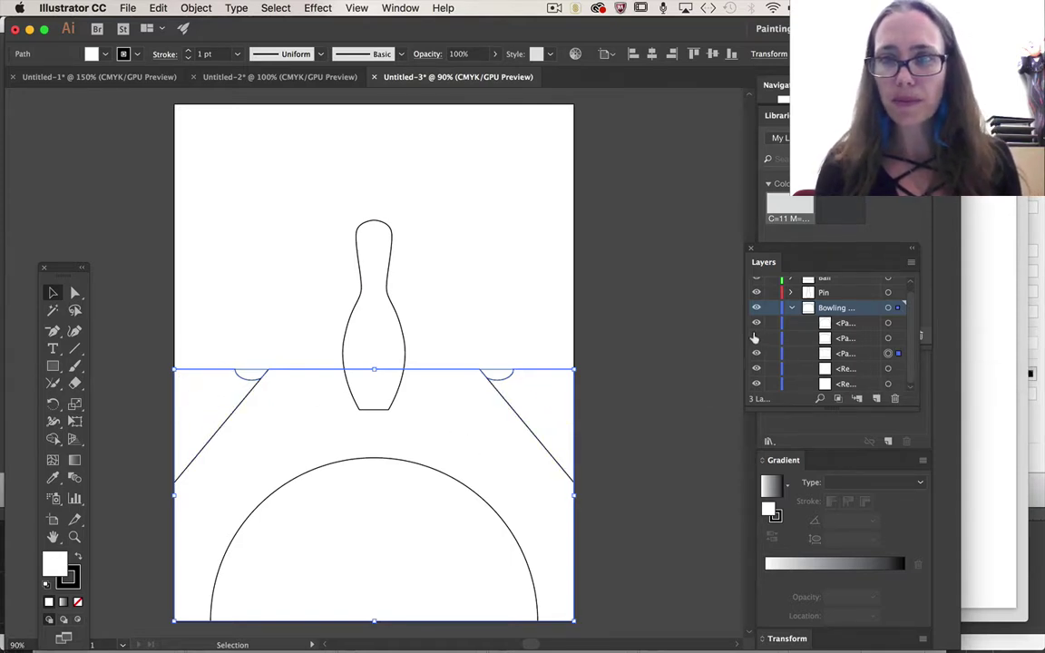
left_click(755, 323)
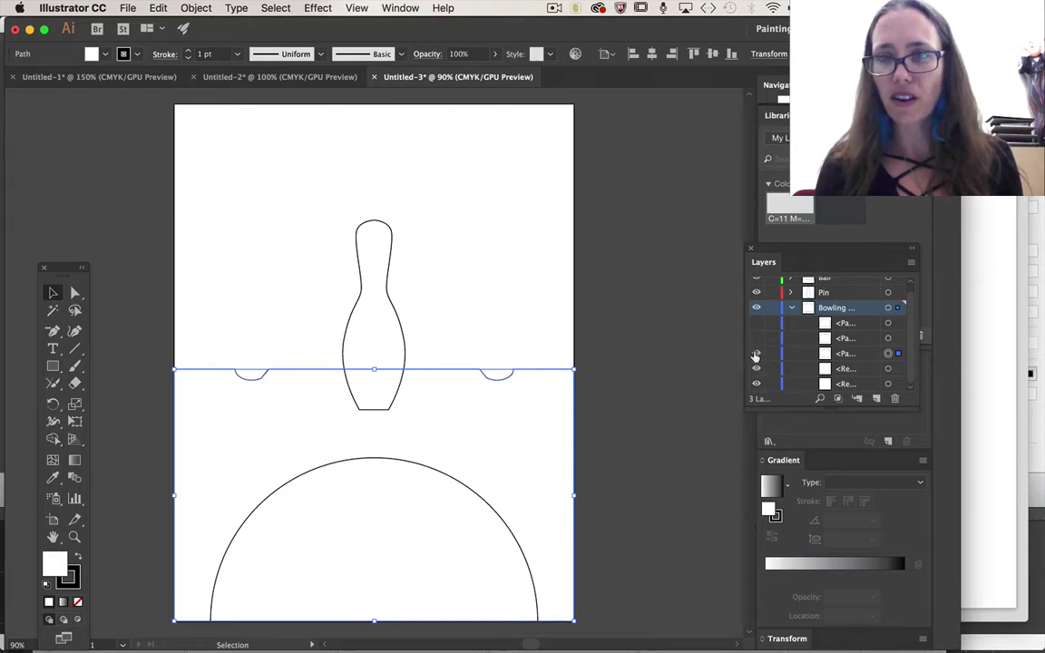
scroll(767, 295, "up", 1)
left_click(756, 285)
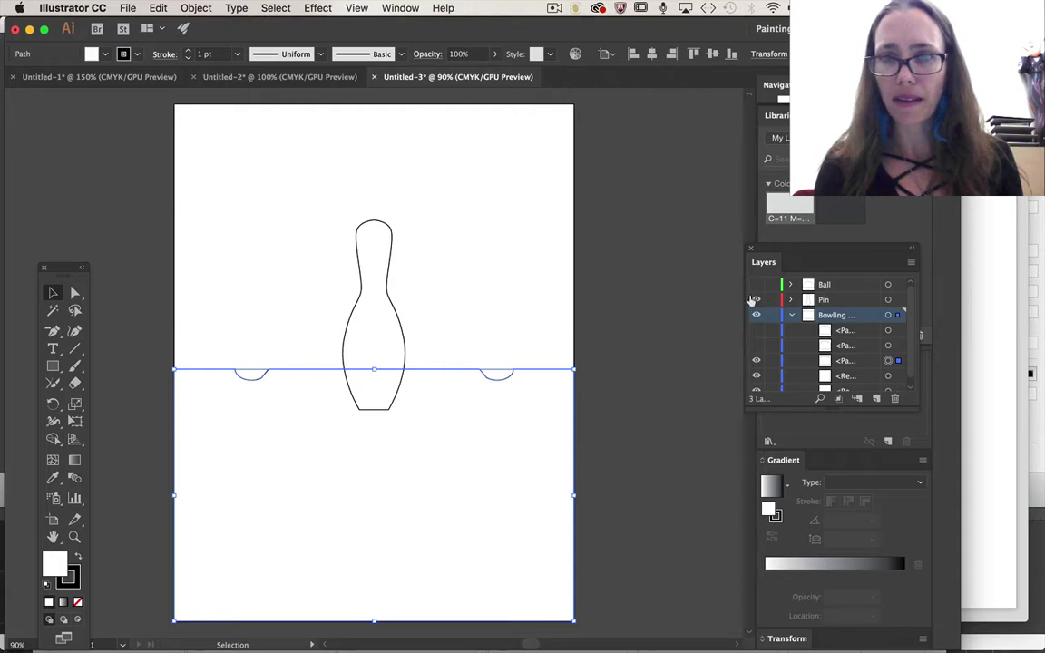
left_click(756, 300)
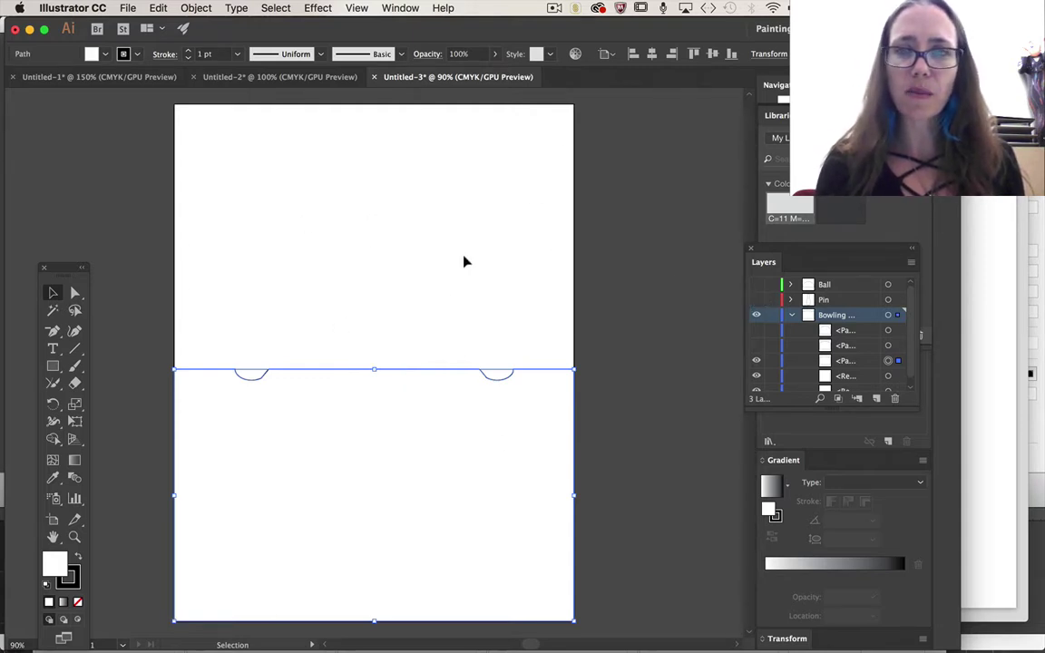
Step: Make the Pin layer and the two hidden lane paths visible again
left_click(755, 299)
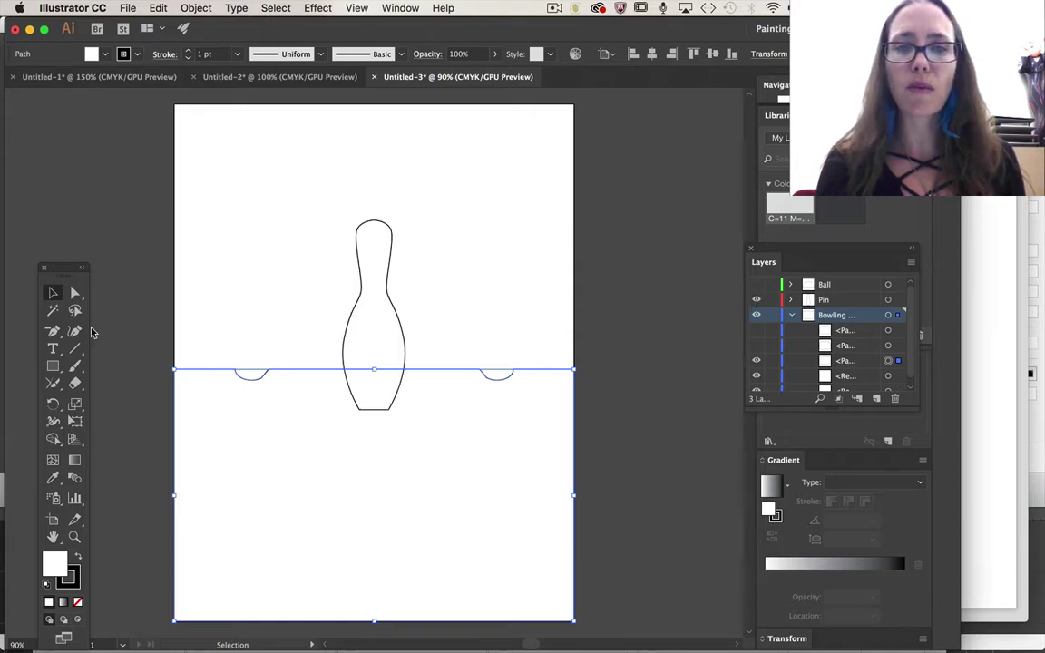
left_click(889, 360)
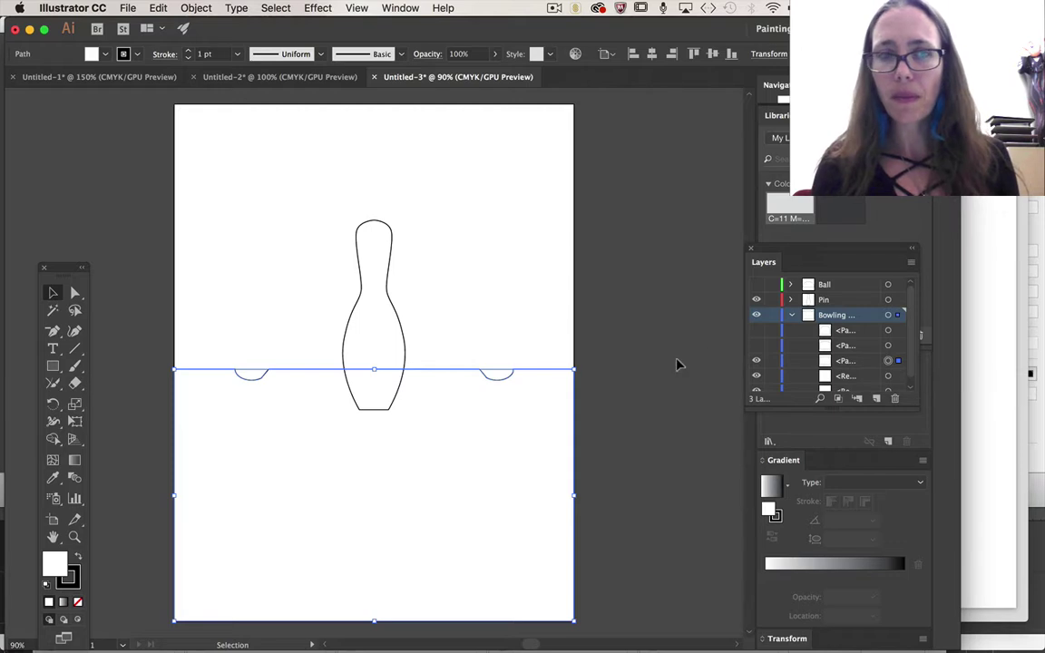
left_click(757, 346)
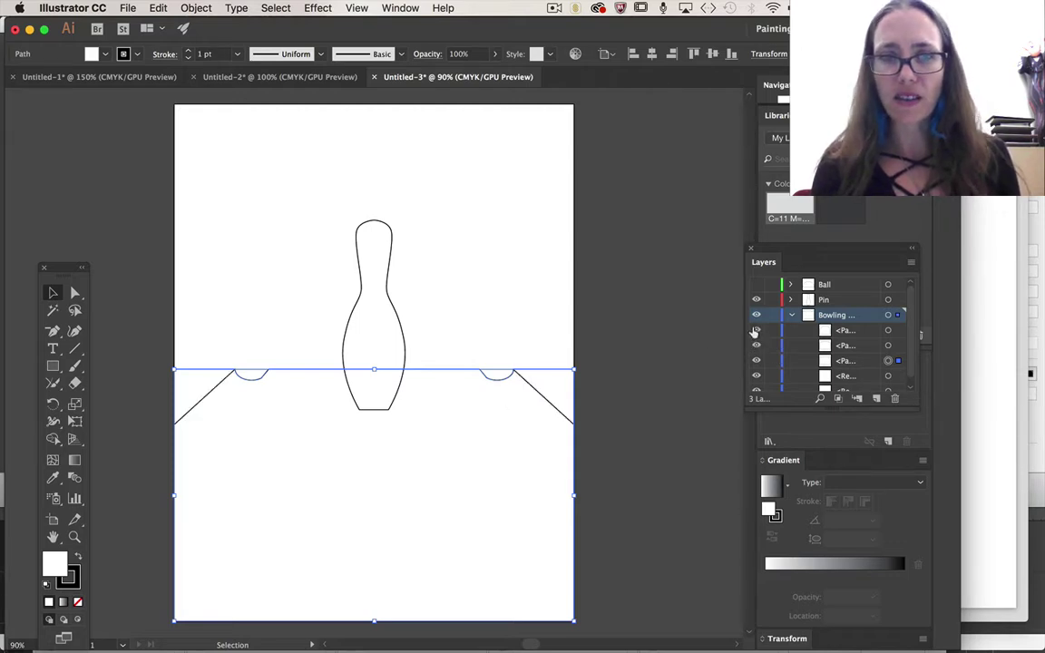
left_click(757, 330)
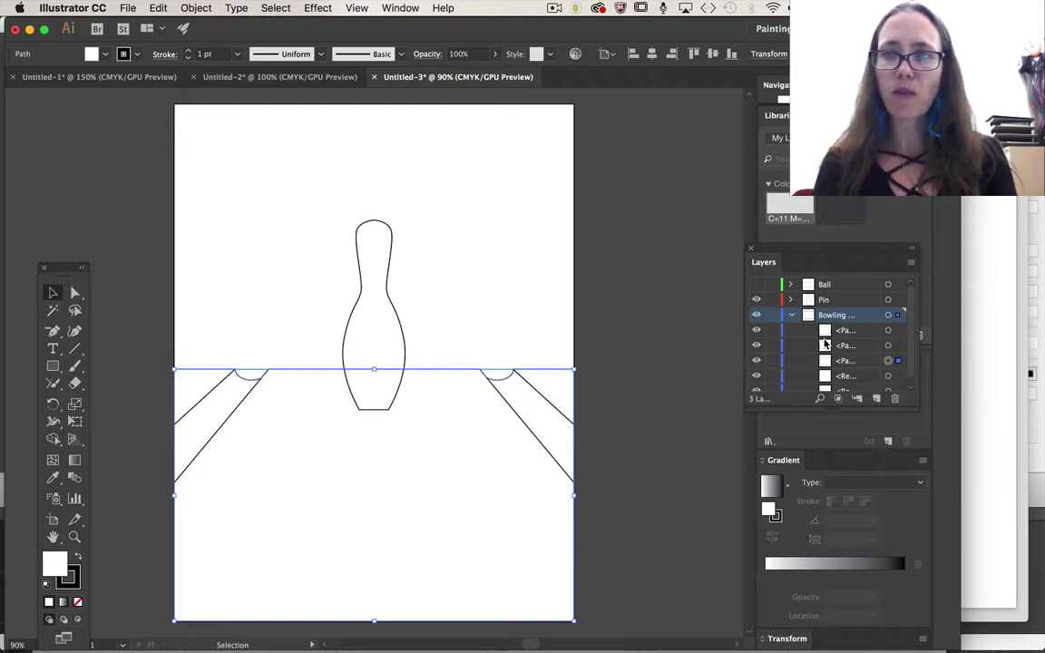
Step: Draw a full-width rectangle over the upper artboard, overlapping the lane's back edge, and put it on a new layer named Type Space
left_click(50, 365)
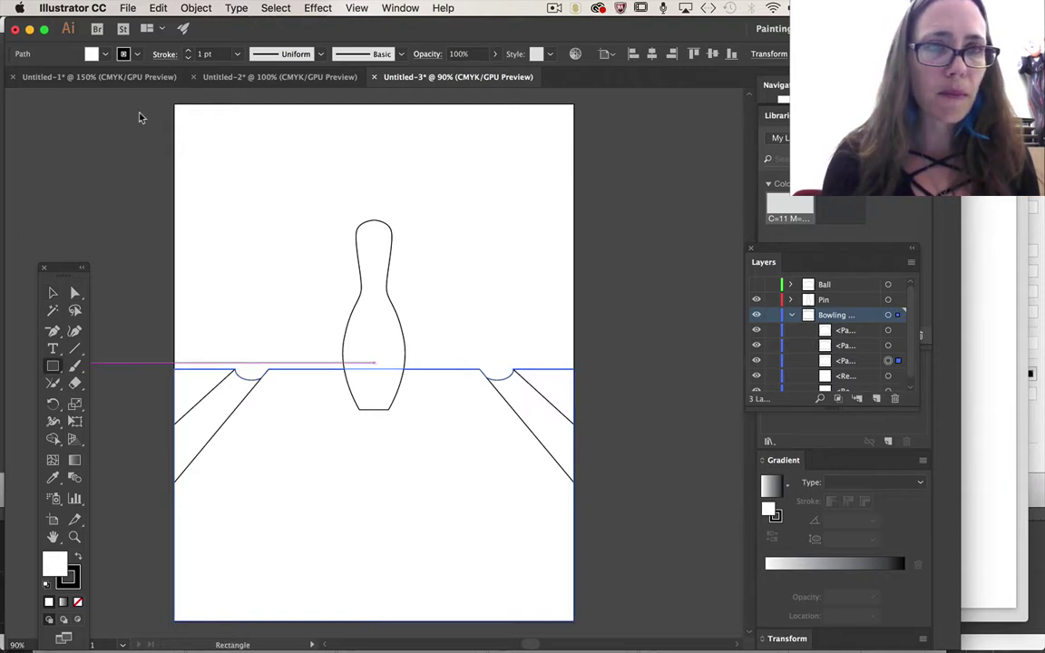
left_click_drag(172, 102, 572, 401)
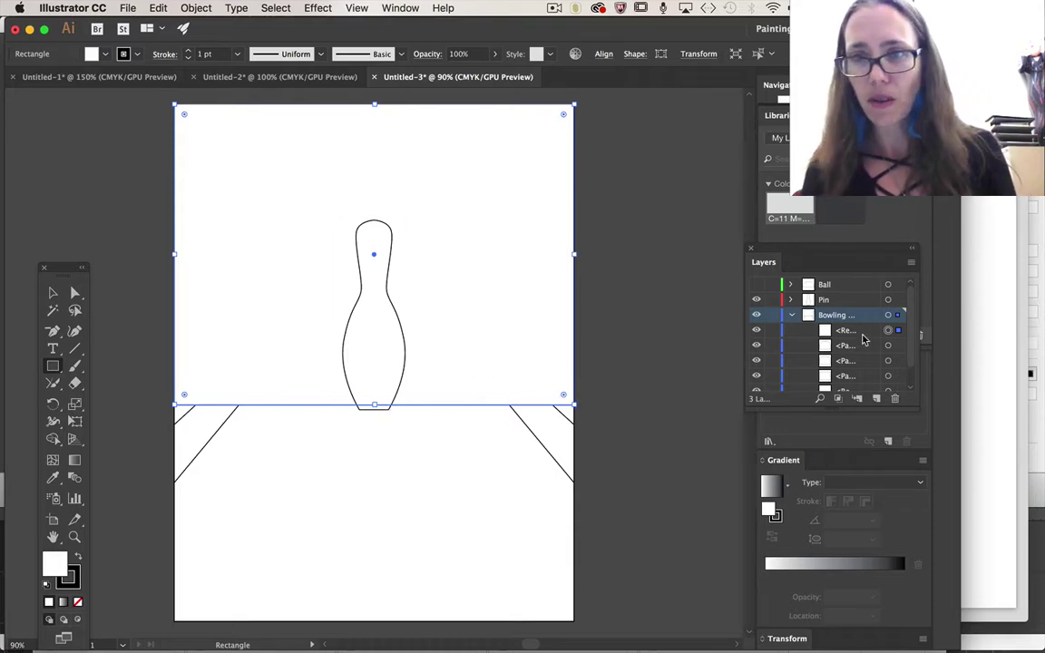
key("super+l")
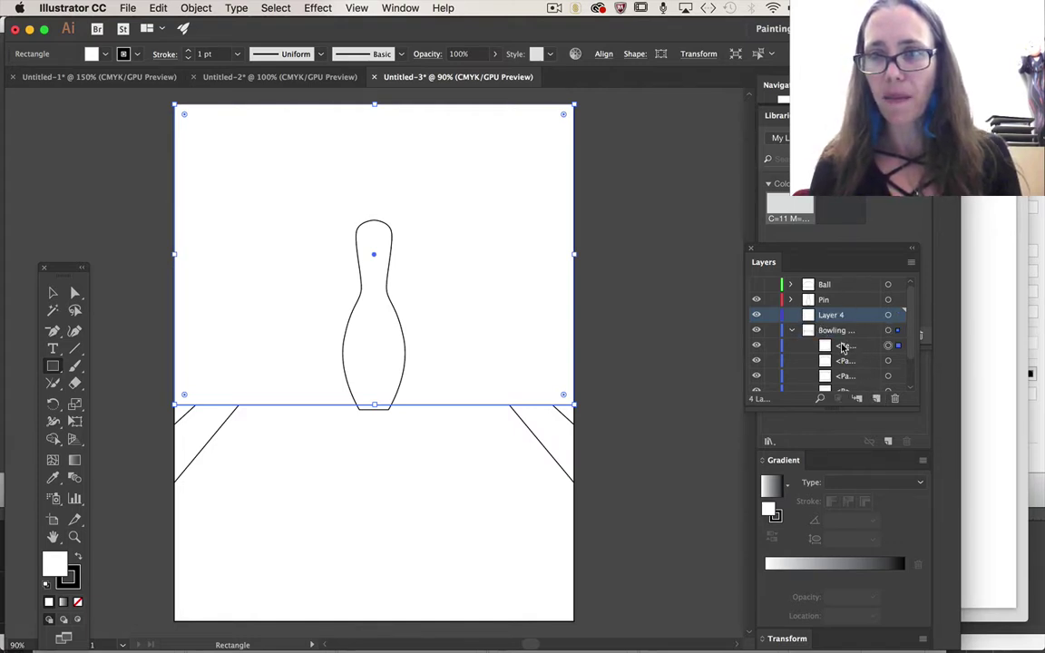
double_click(833, 315)
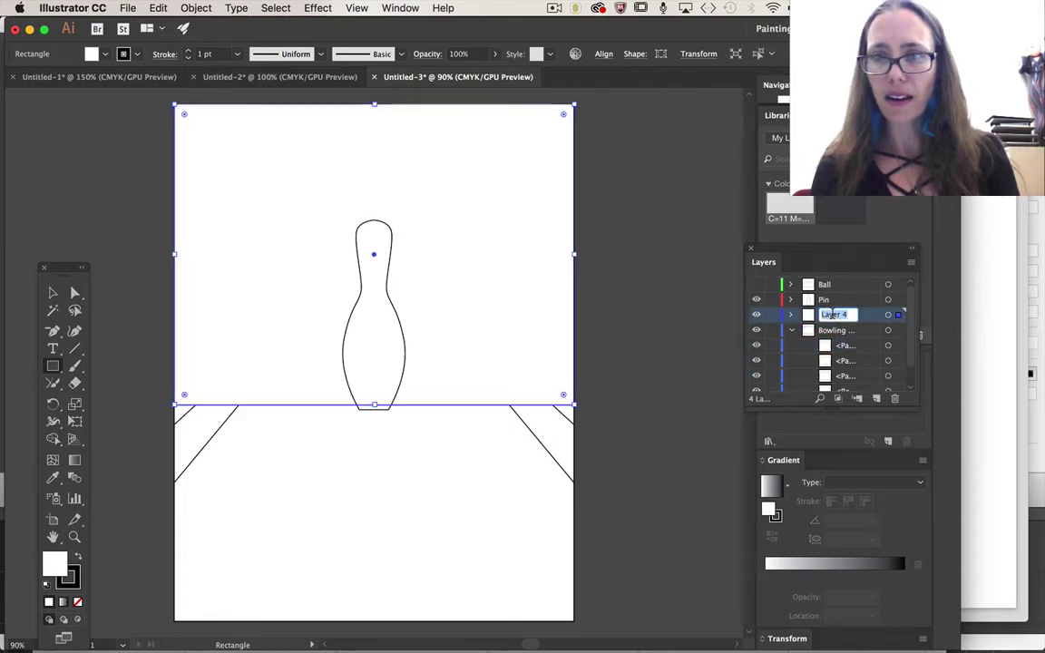
type("T")
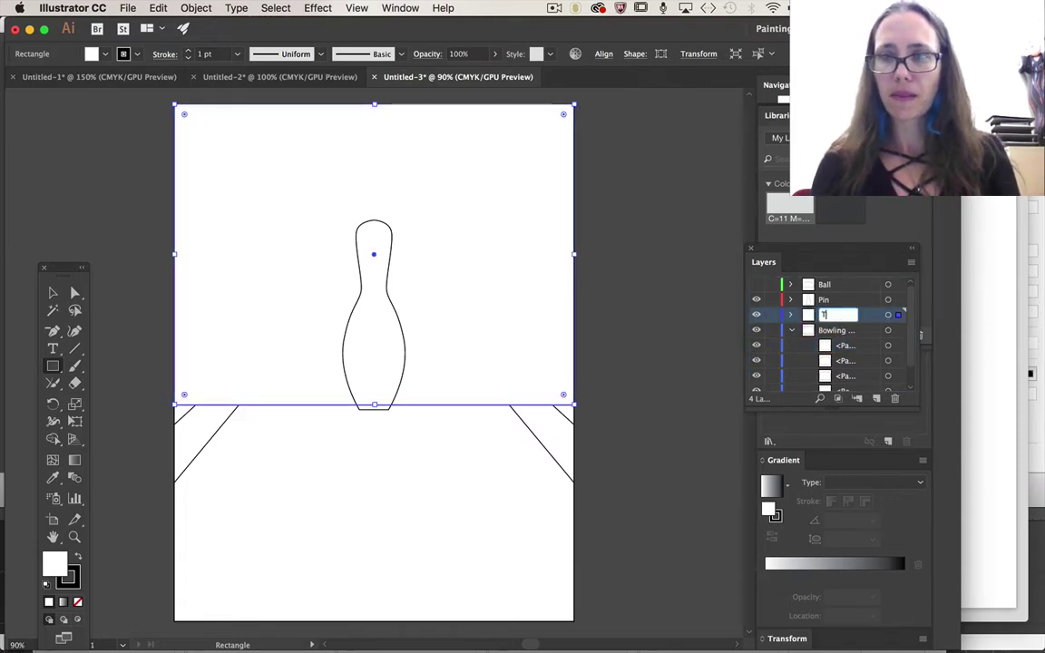
type("ype Space")
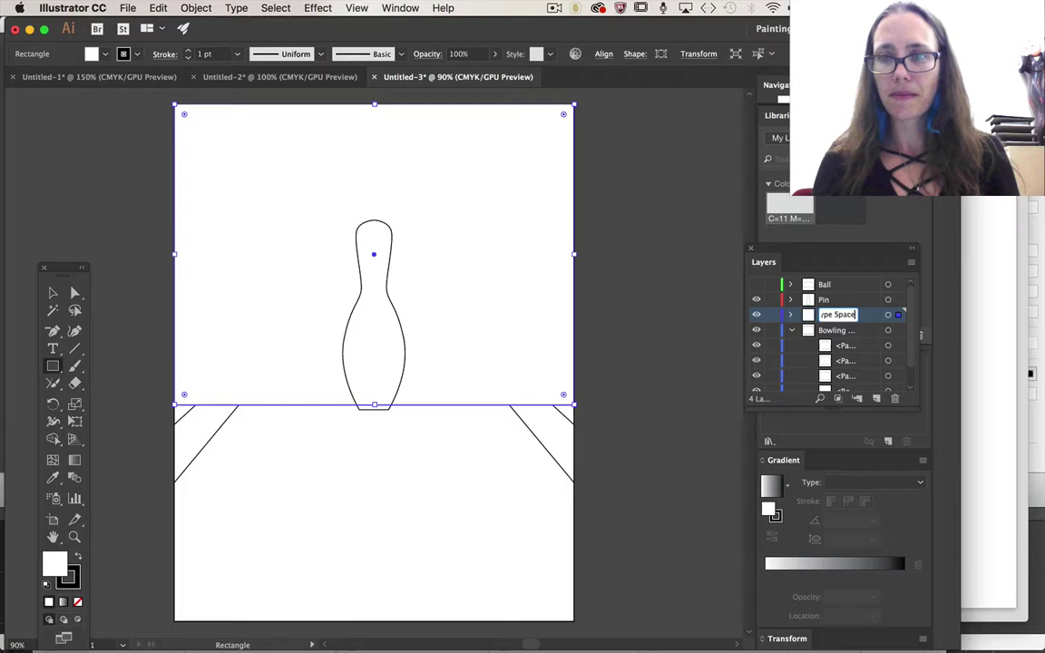
key("Return")
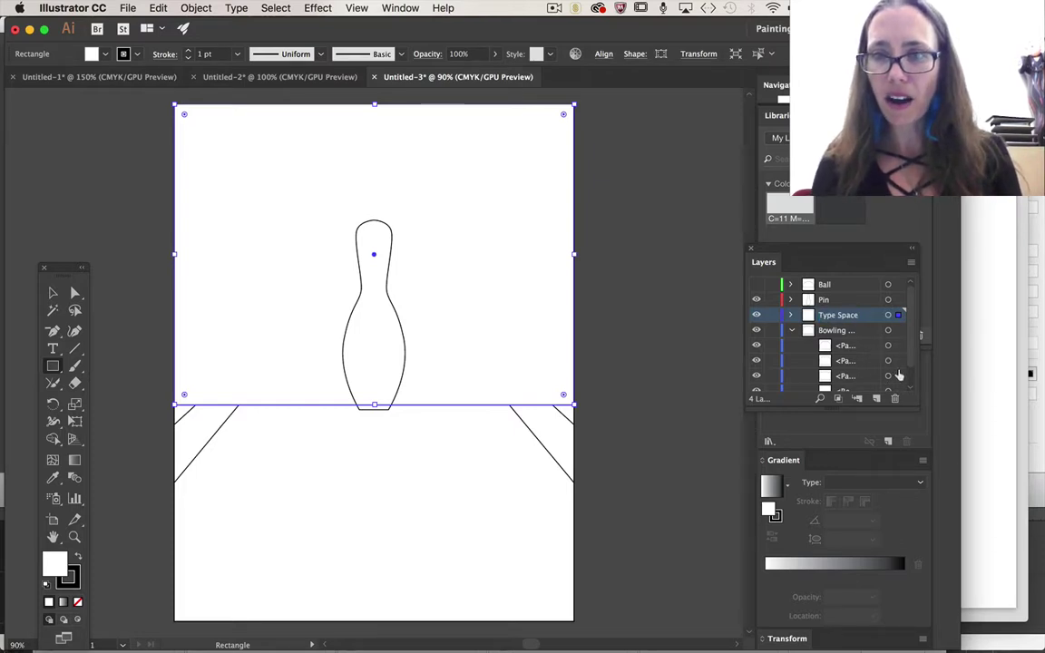
Step: Hide the Pin layer and duplicate the floor shape with the gutter notches into the Type Space layer
left_click(756, 299)
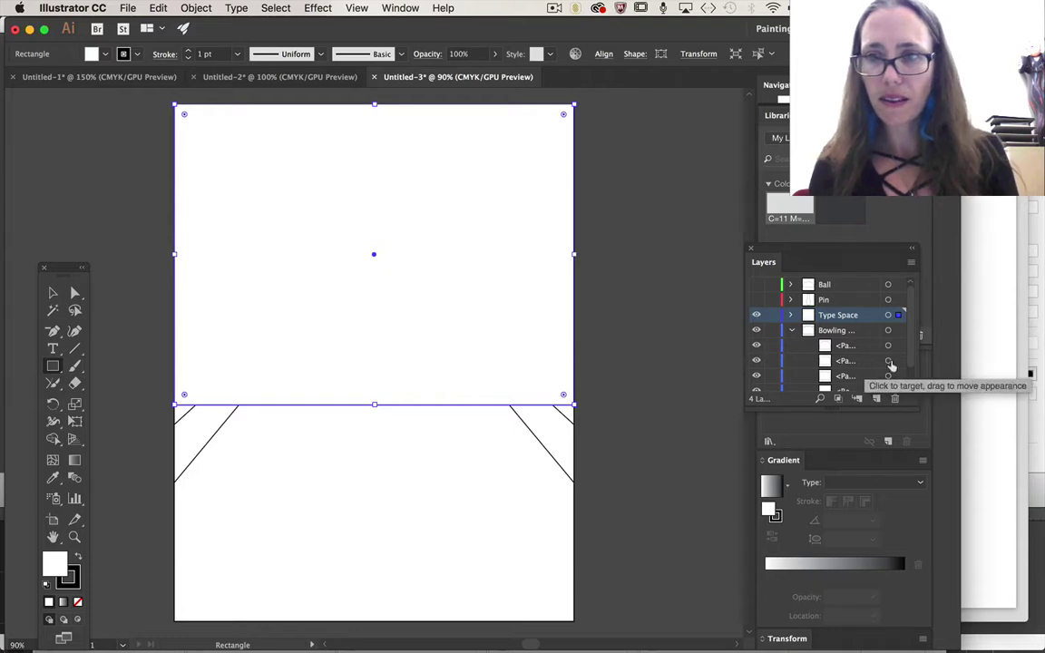
left_click(897, 376)
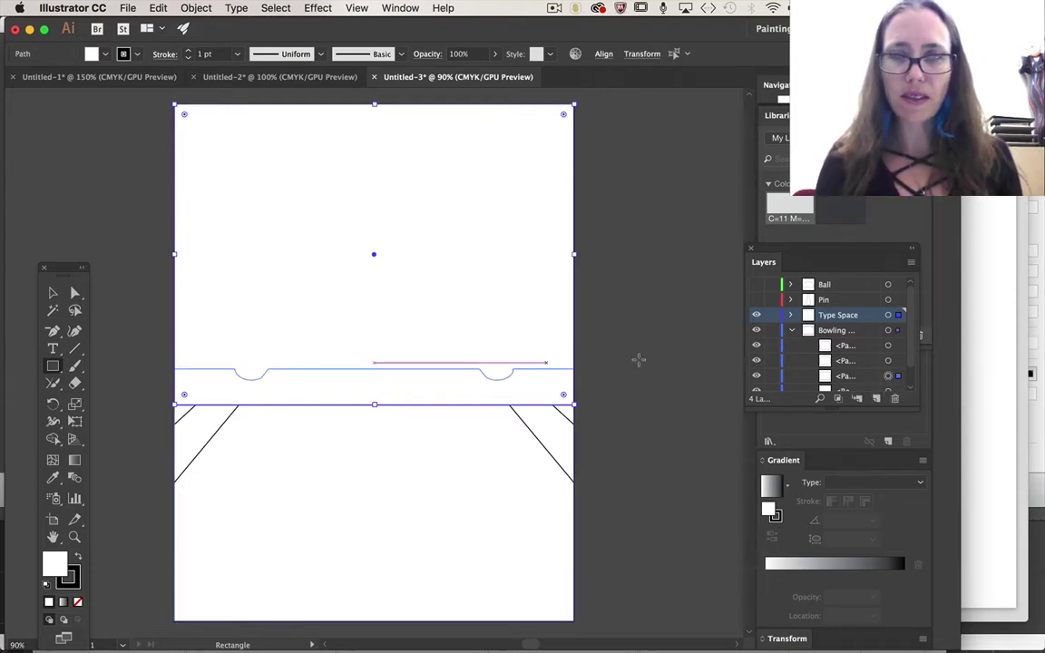
left_click(894, 375)
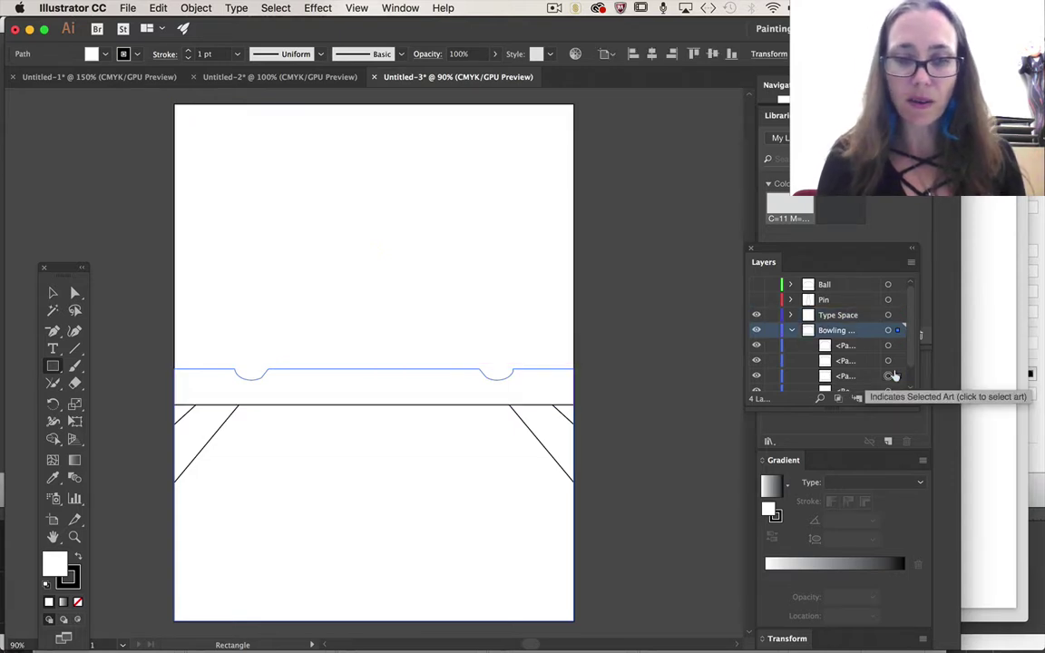
left_click_drag(856, 377, 855, 317)
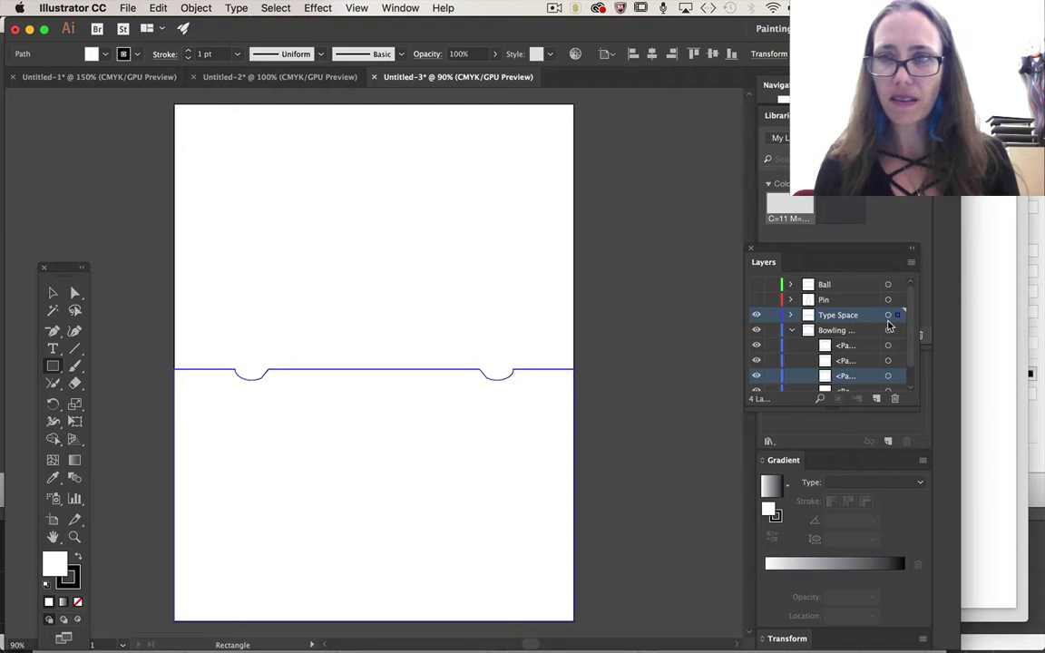
left_click(791, 314)
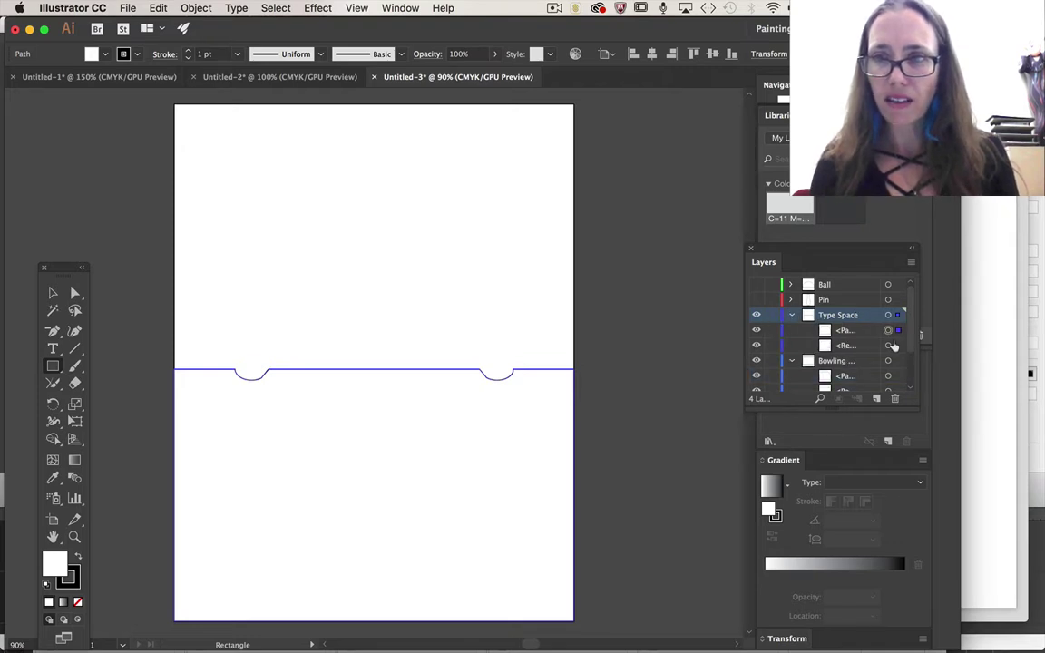
Step: Trim the background rectangle along the notched floor edge with Shape Builder, removing all regions below that edge
left_click(888, 345, "shift")
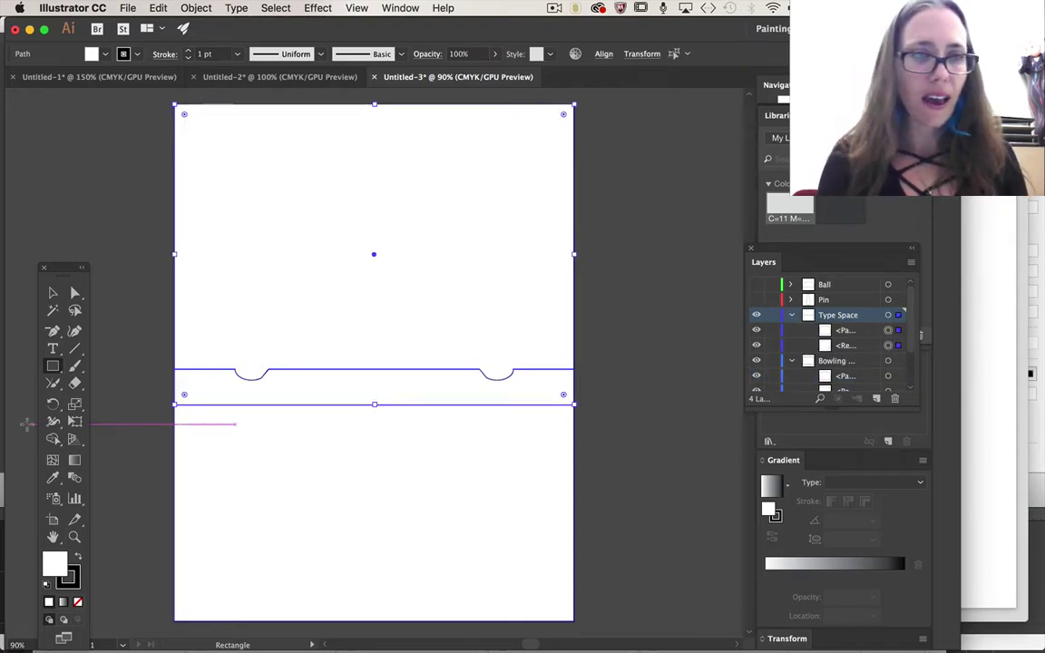
left_click(54, 440)
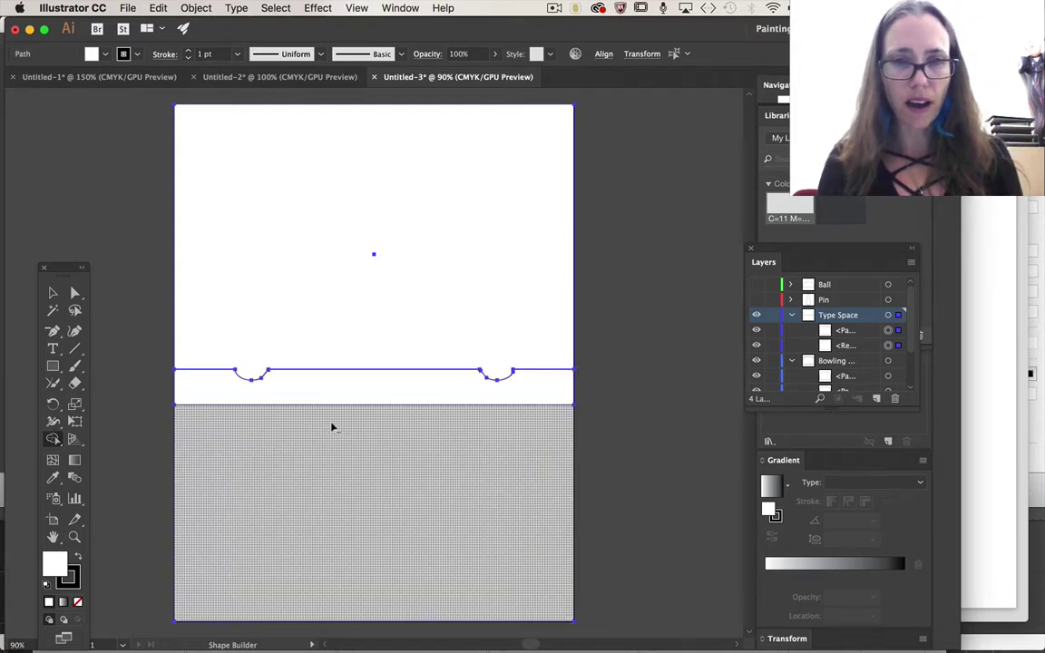
left_click_drag(332, 427, 334, 384)
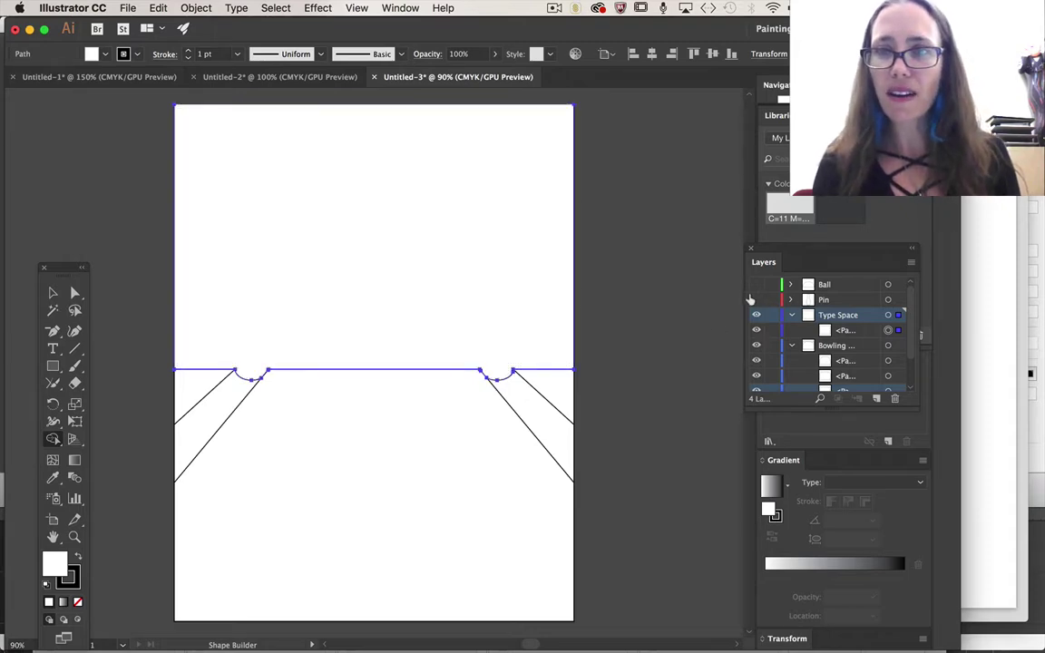
Step: Show the Pin layer again and place a copy of the pin path in the Type Space layer above the background shape
left_click(755, 299)
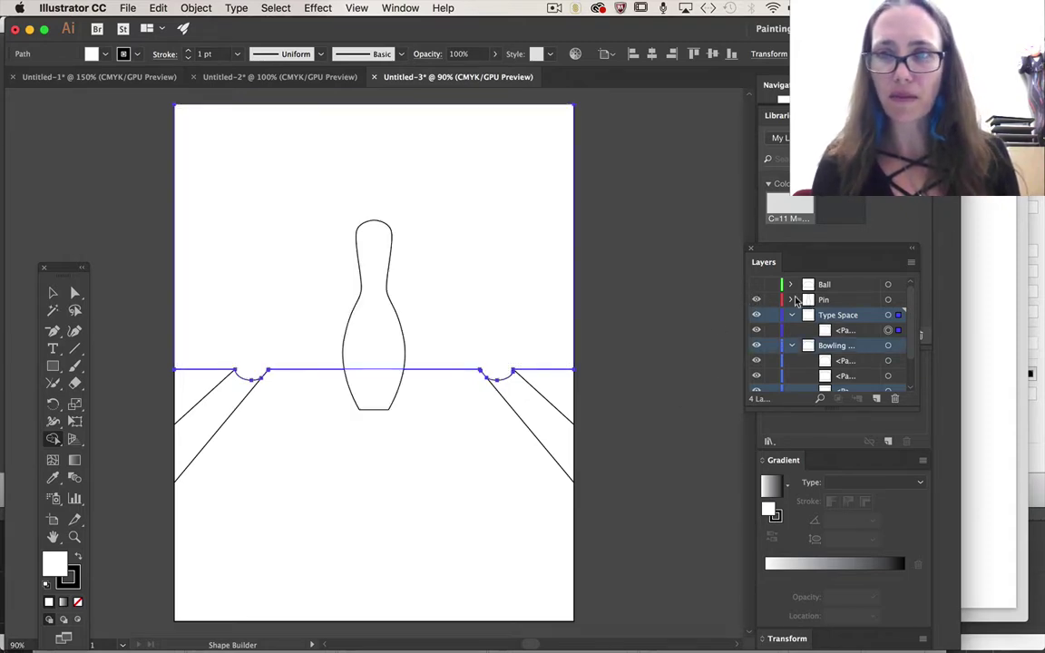
left_click(792, 300)
left_click(889, 315)
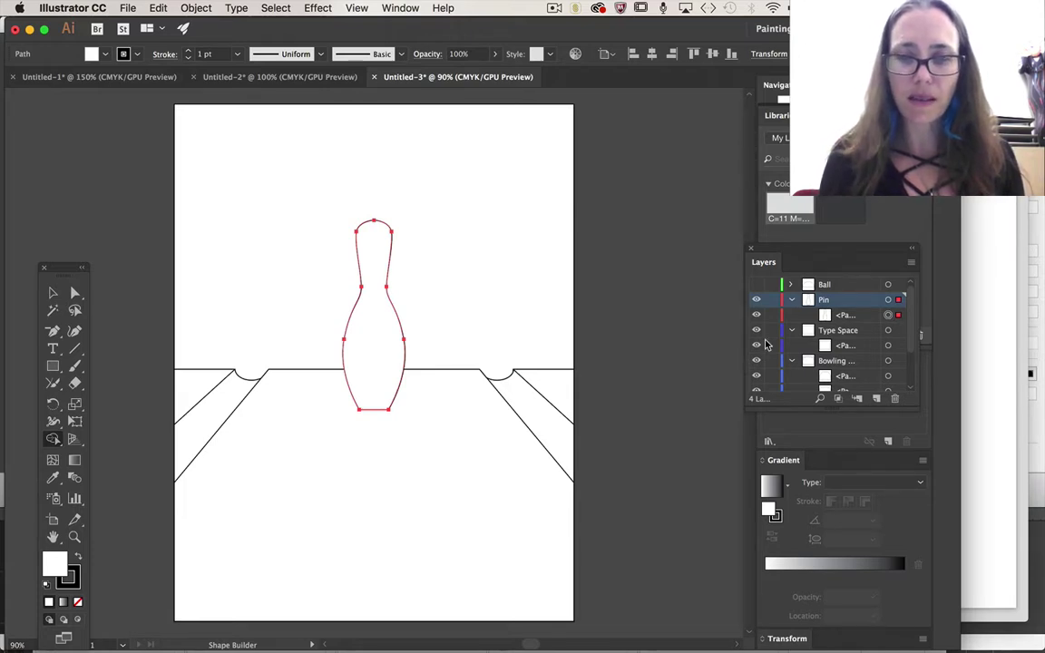
key("ctrl+c")
key("ctrl+b")
left_click_drag(844, 330, 836, 345)
key("v")
left_click(889, 346)
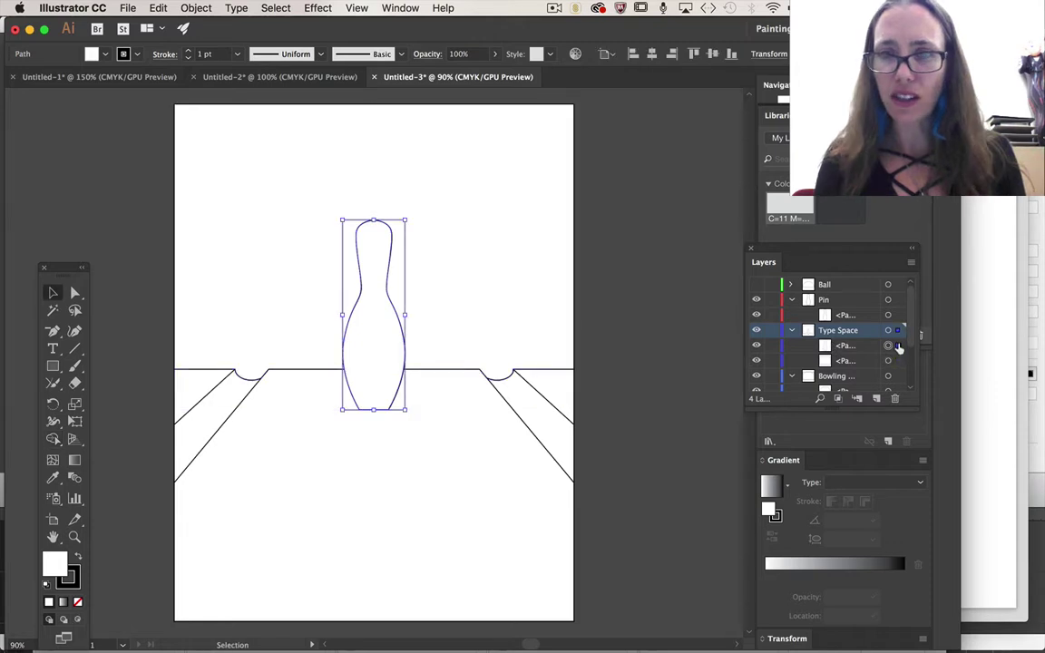
Step: Offset the pin copy in the Type Space layer outward by 0.1389 in with Miter joins
left_click_drag(338, 216, 334, 214)
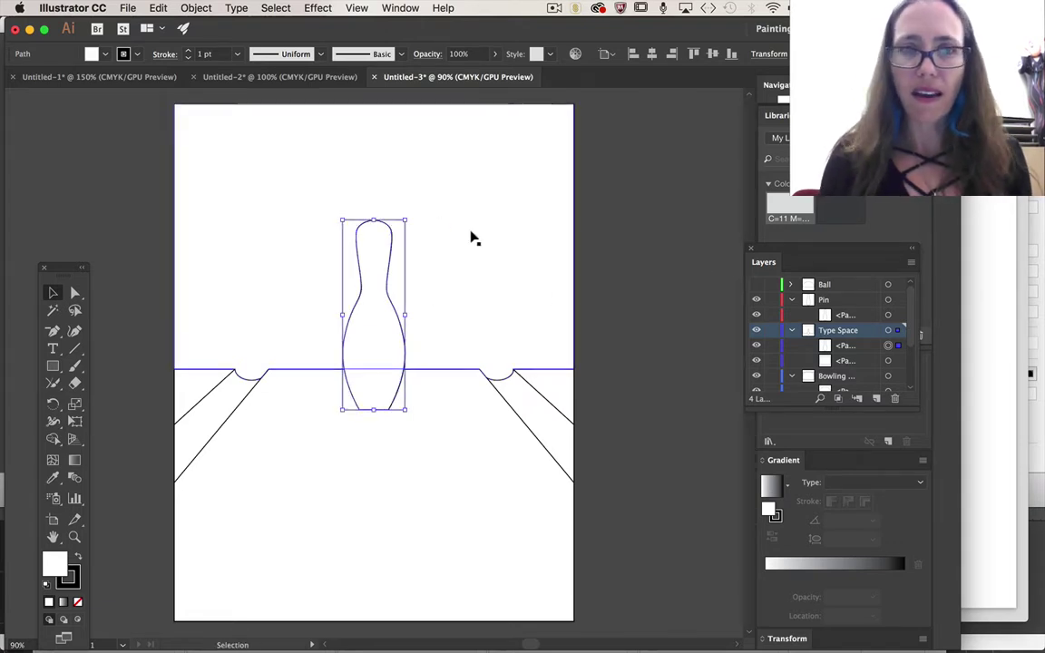
left_click(193, 8)
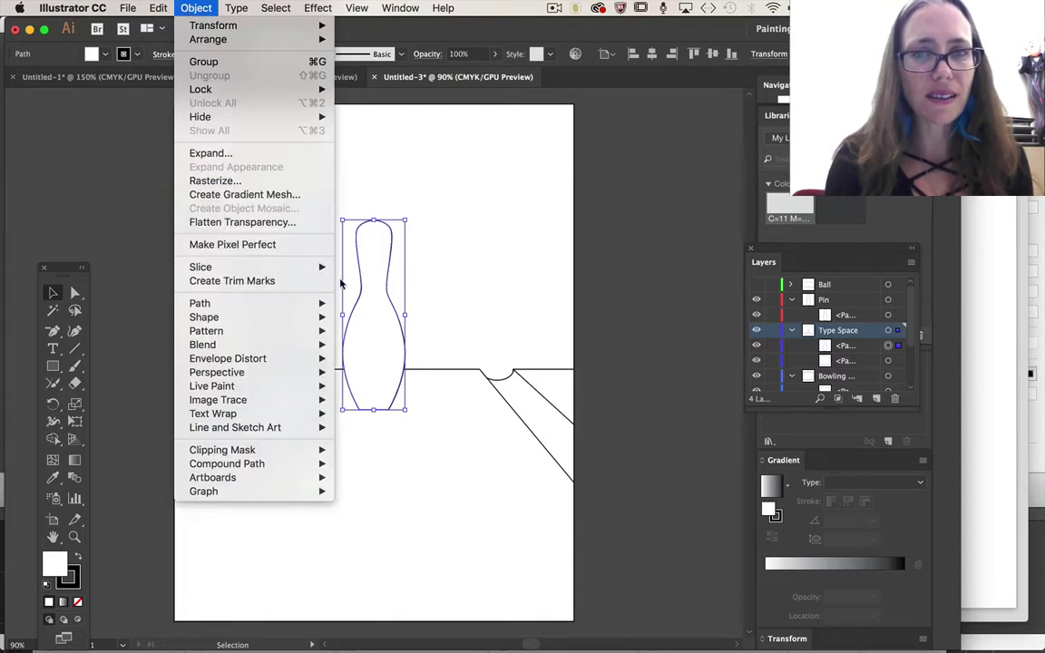
mouse_move(300, 303)
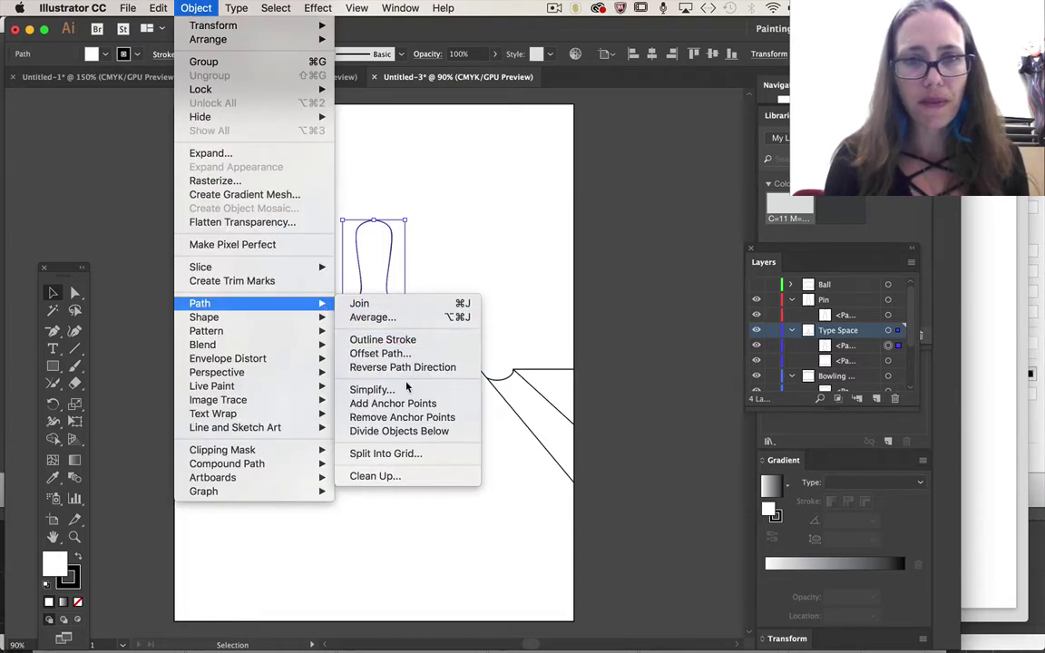
left_click(381, 353)
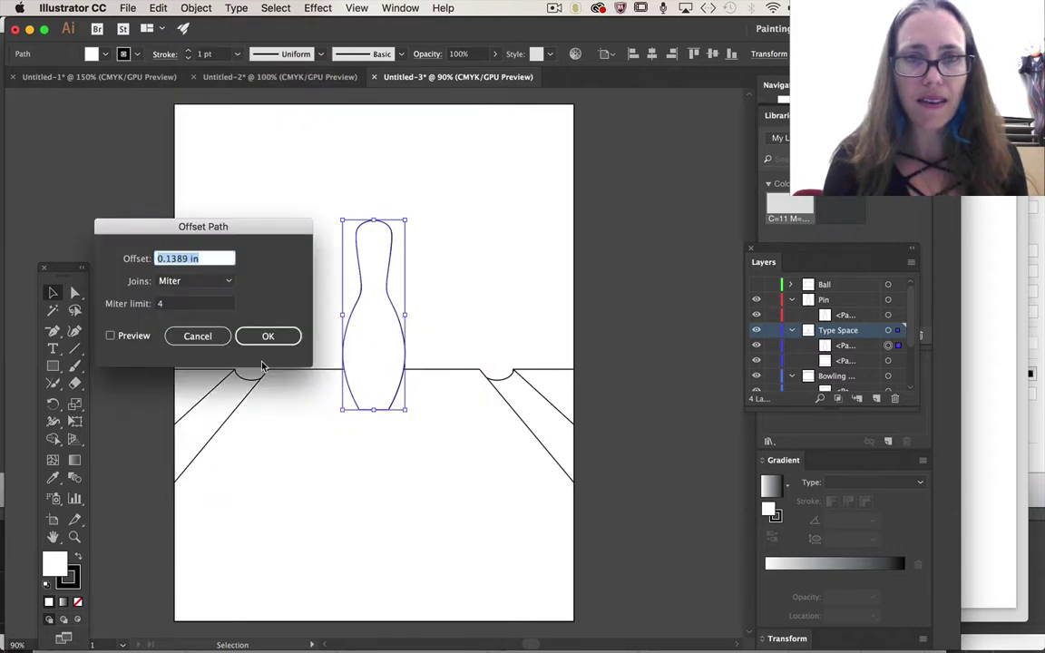
left_click(109, 336)
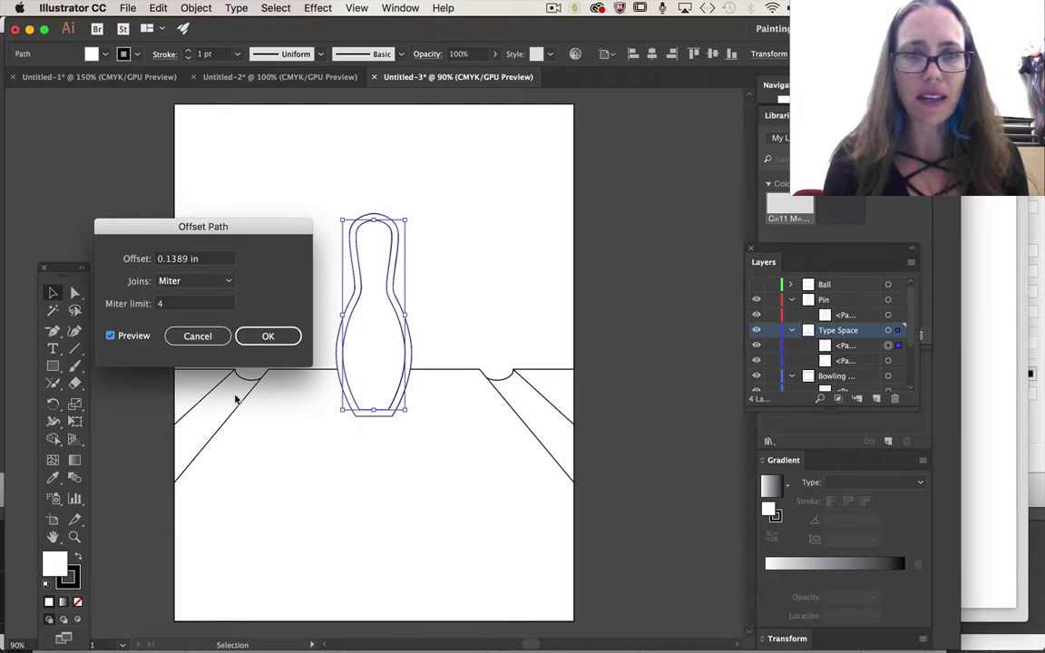
left_click(283, 336)
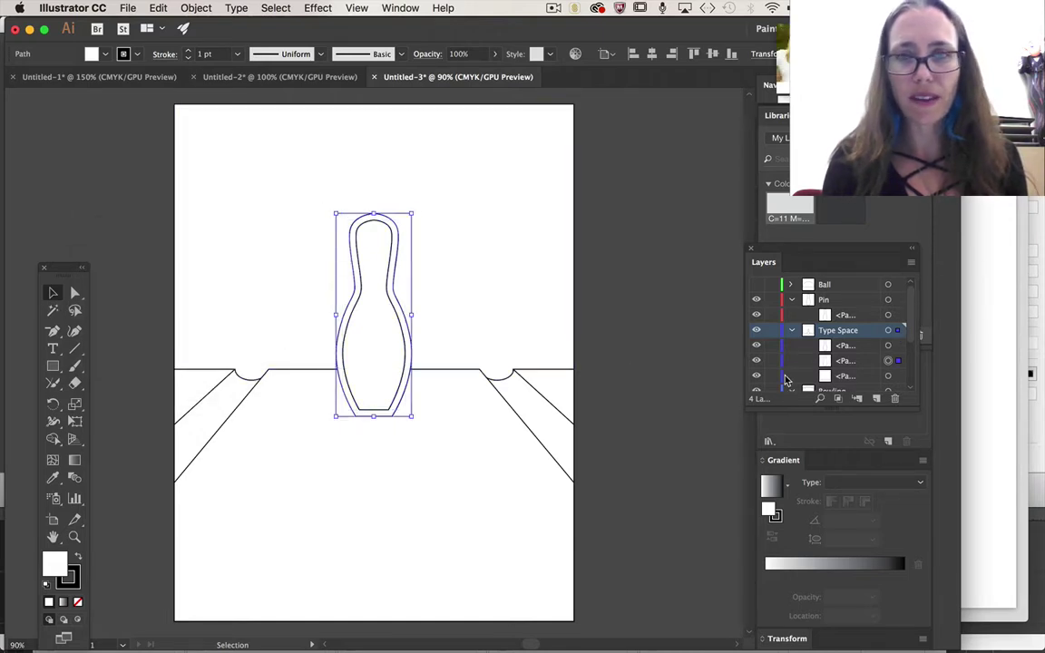
Step: Cut the enlarged pin outline out of the Type Space background with Shape Builder, removing its part below the floor edge too
left_click(897, 376, "shift")
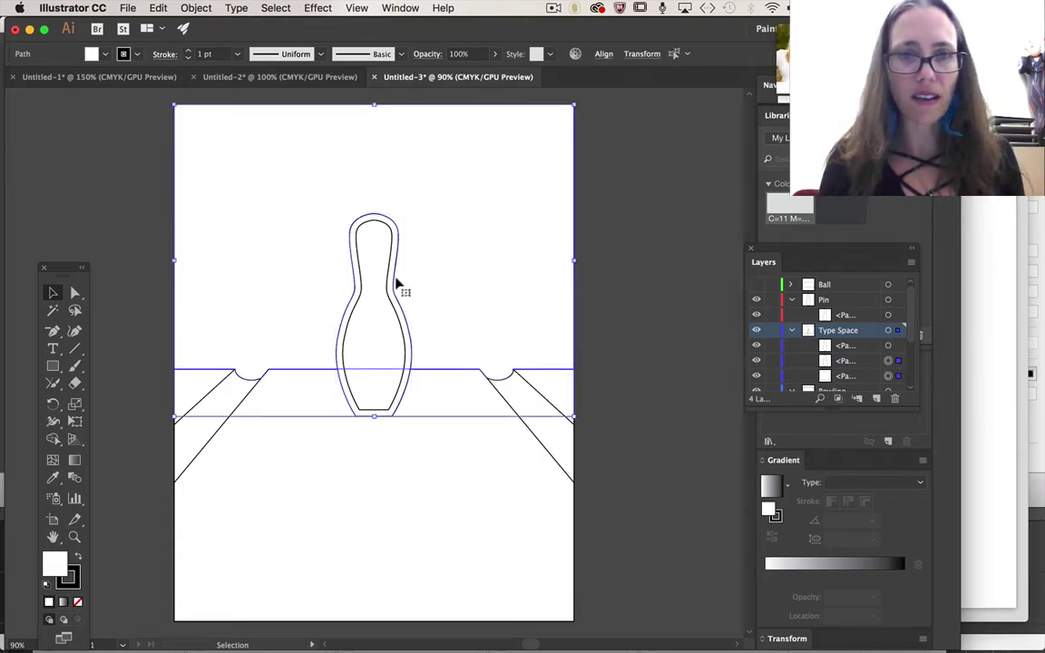
left_click(53, 439)
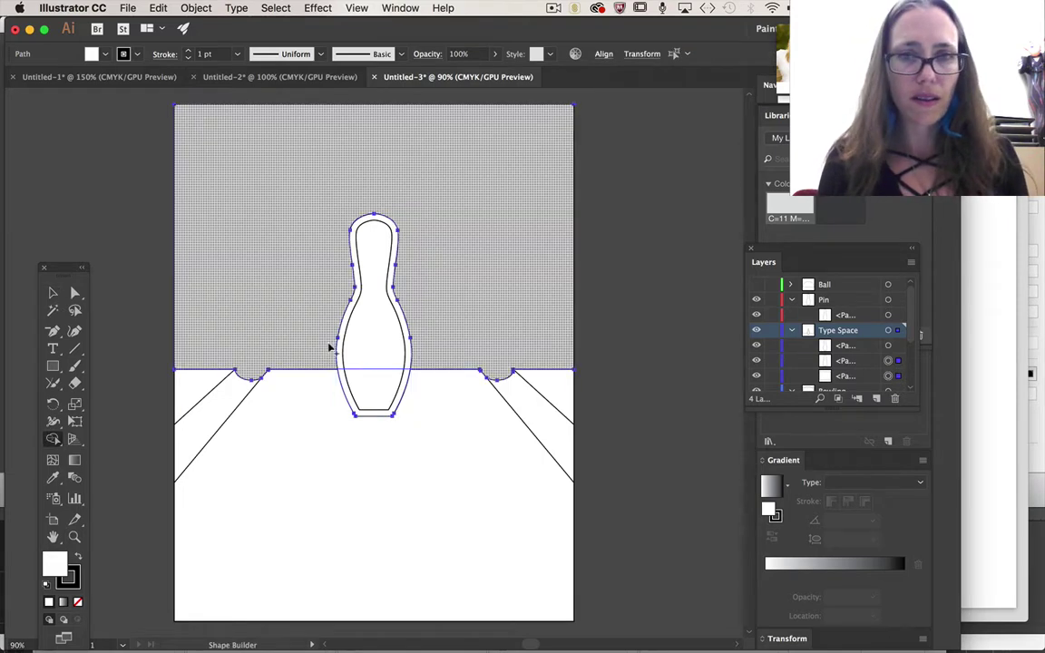
left_click(359, 383)
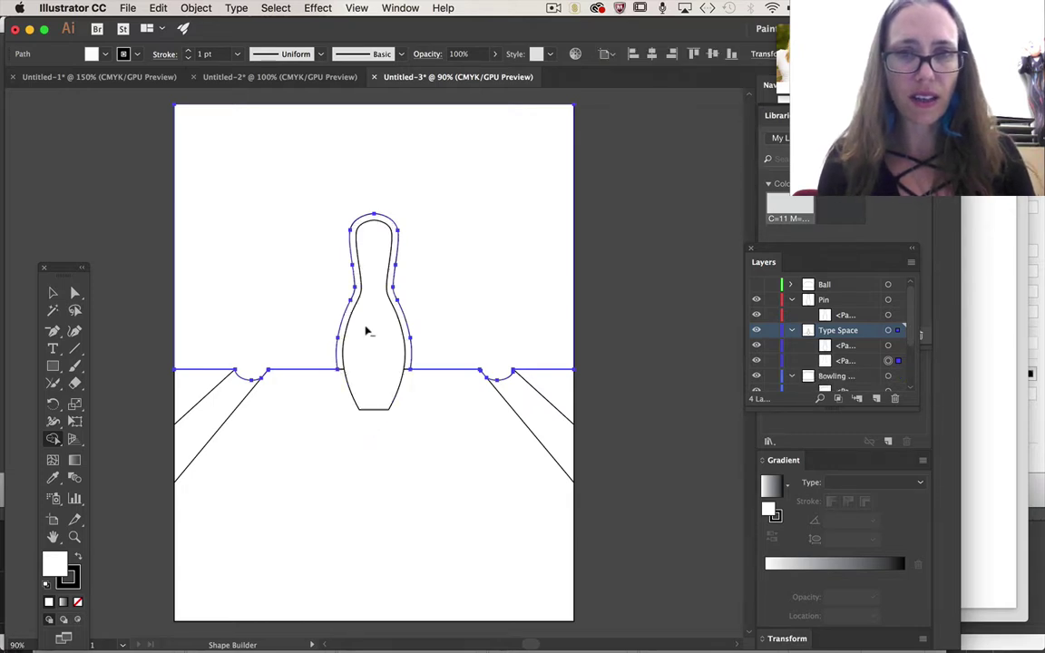
Step: Hide the pin copy, the Pin layer and the bowling lane layer, leaving only the Type Space background shape visible
left_click(756, 346)
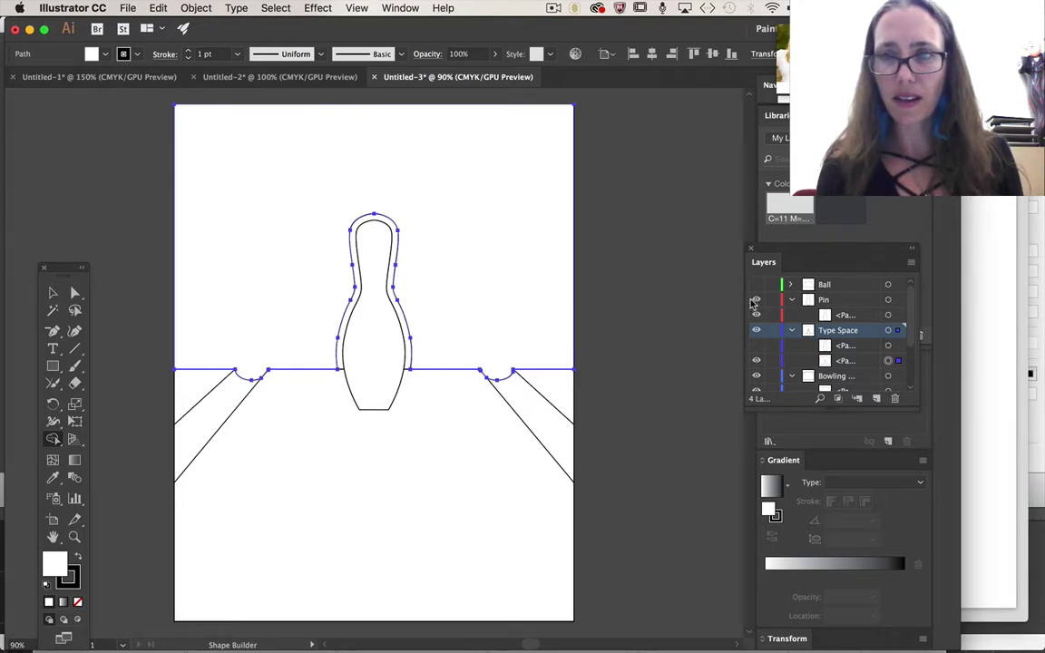
left_click(755, 301)
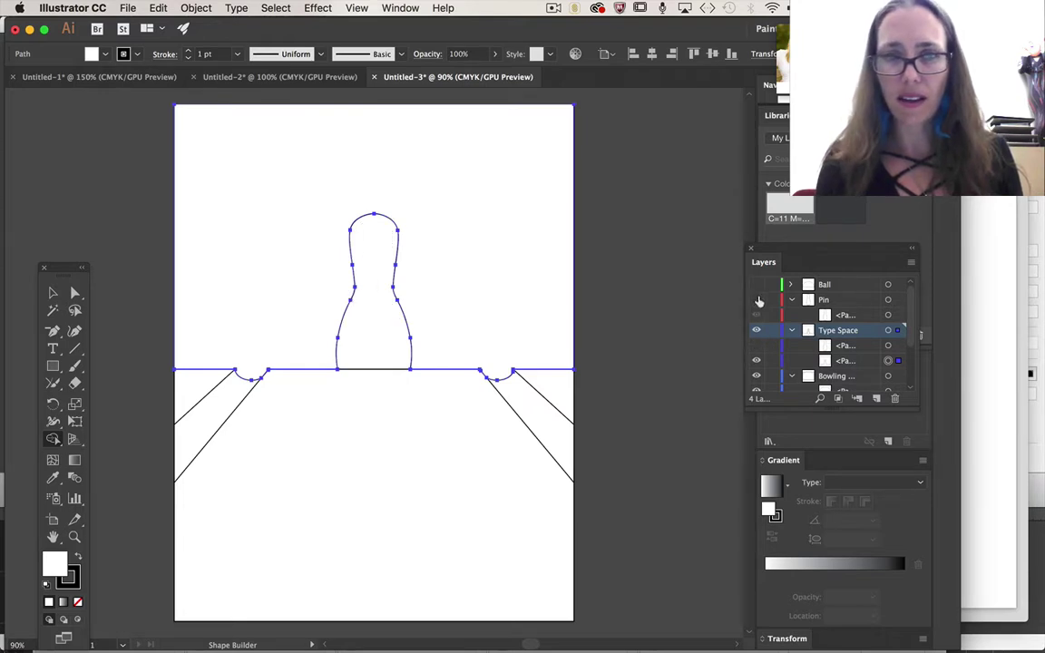
left_click(756, 376)
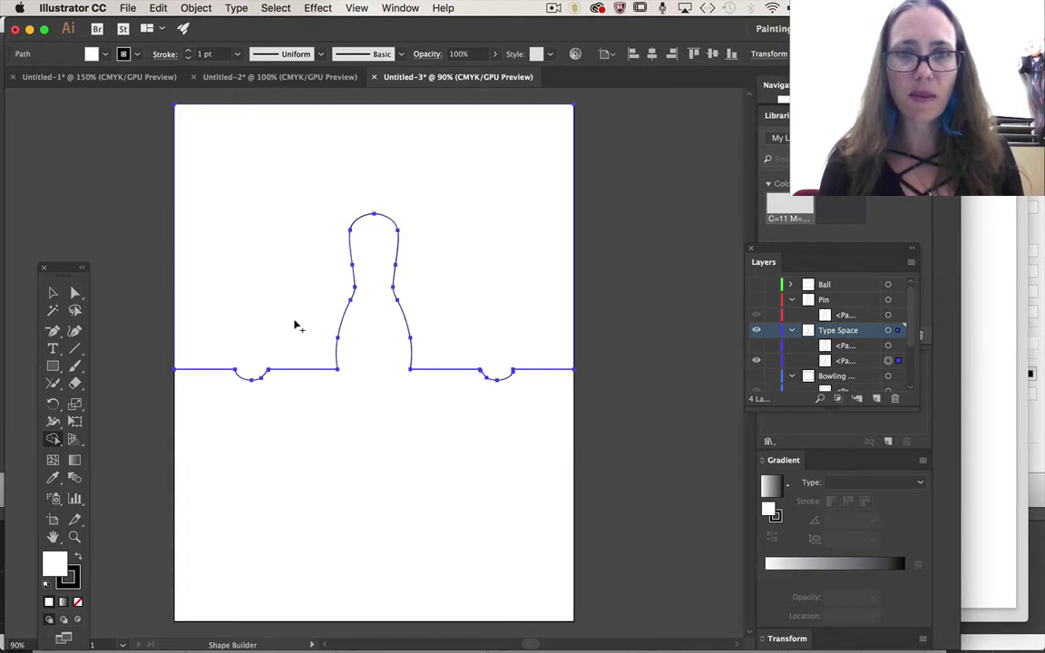
left_click(413, 187)
left_click(52, 293)
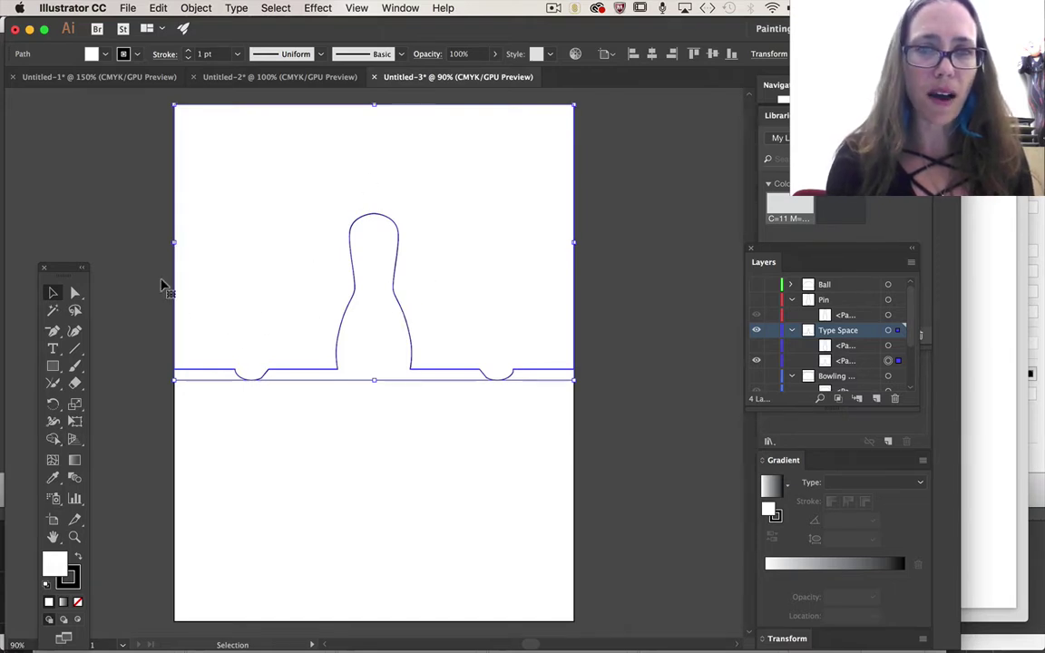
Step: Draw two horizontal lines spanning the artboard, one across the pin's head and one aligned with the narrow part of its neck
left_click(76, 352)
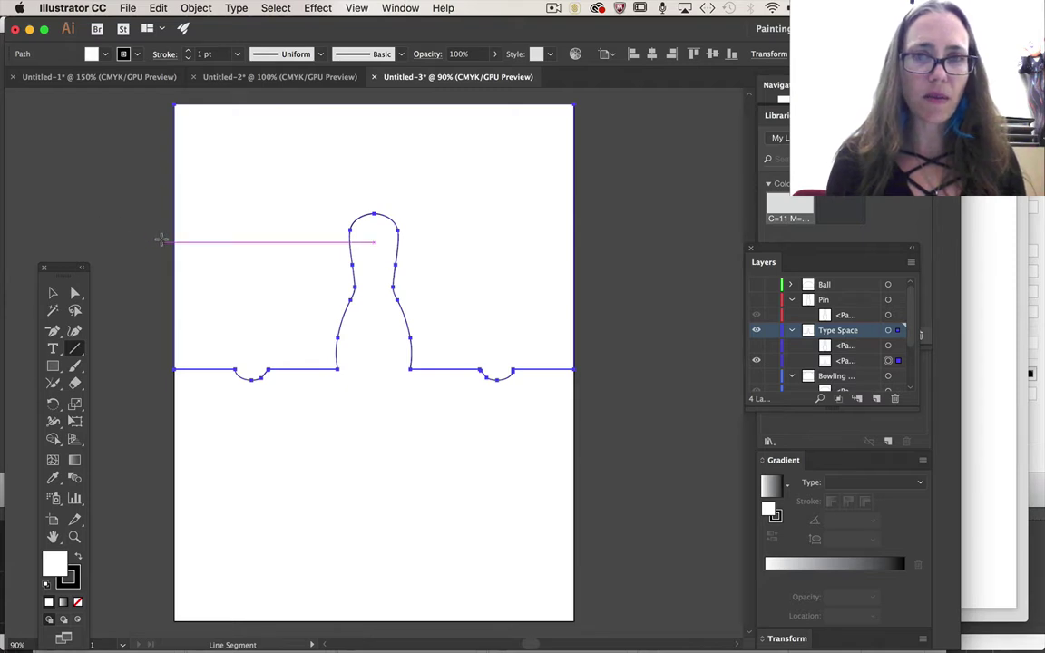
left_click_drag(162, 234, 580, 234)
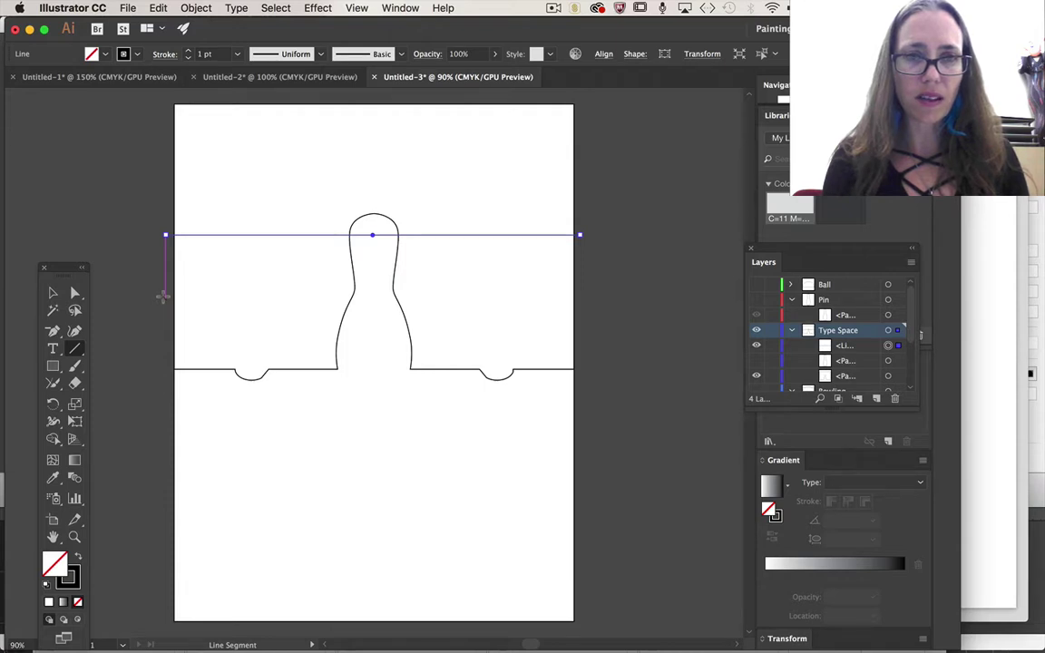
left_click_drag(162, 297, 583, 276)
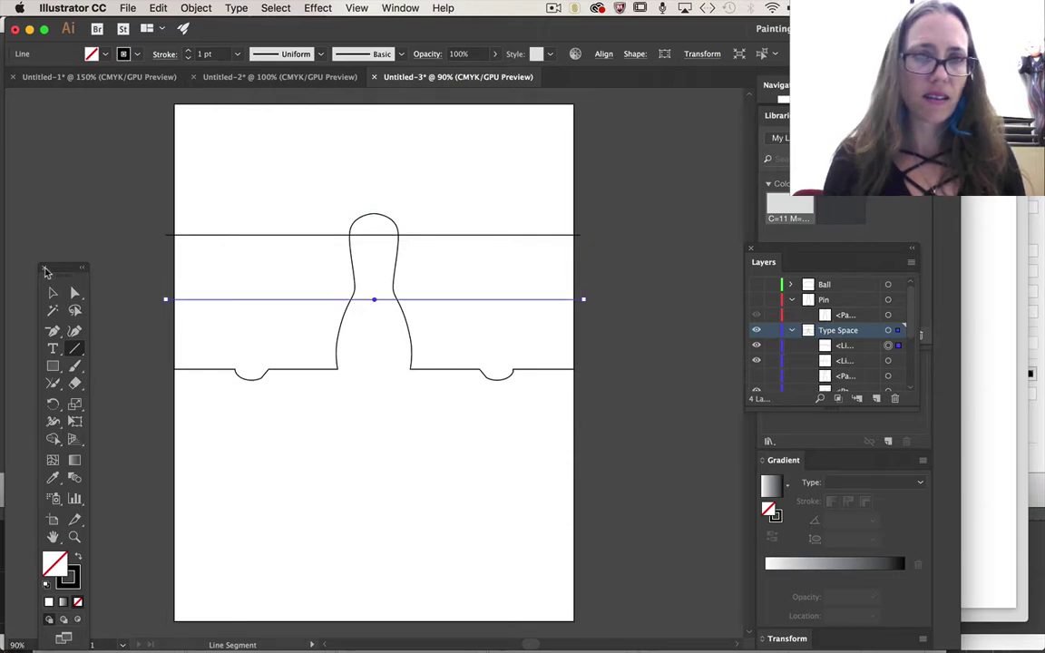
left_click(52, 294)
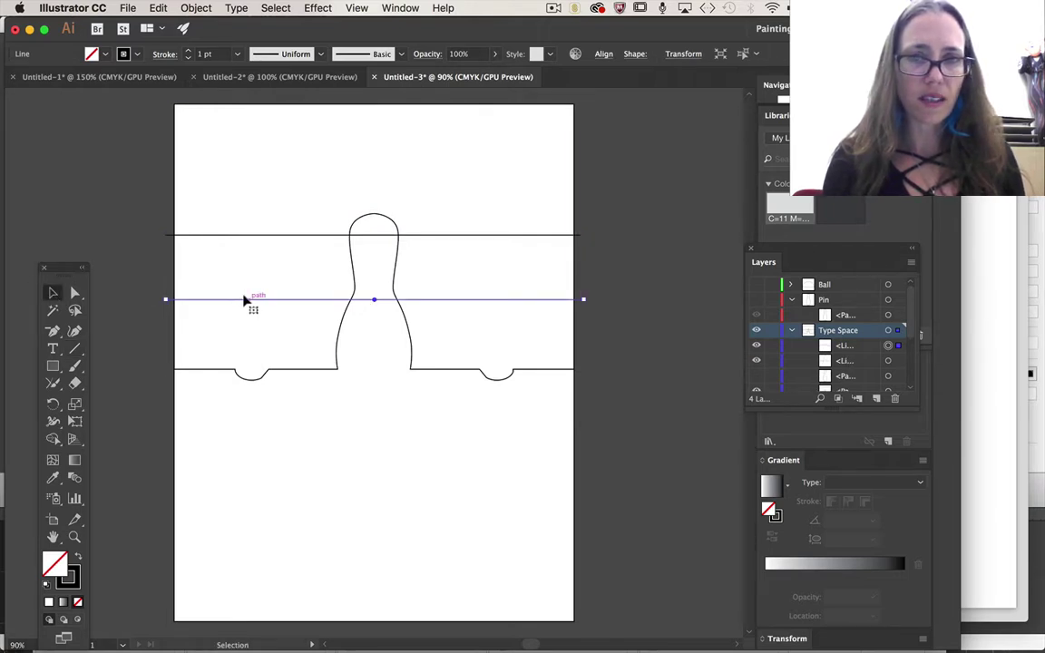
left_click_drag(244, 302, 245, 293)
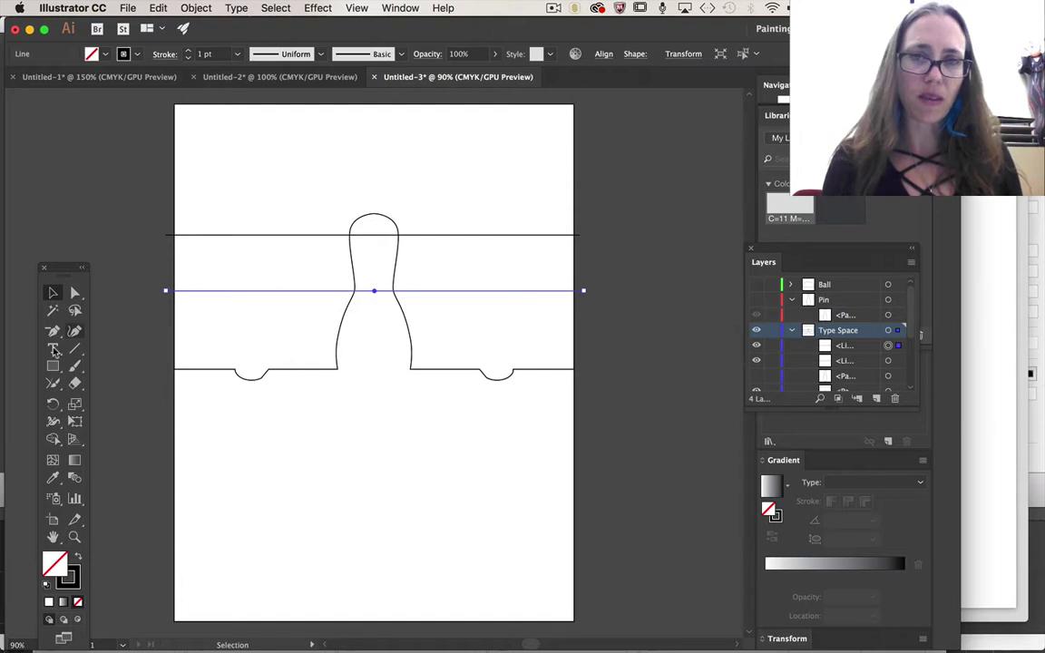
Step: Divide the Type Space background along both horizontal lines with Pathfinder's Divide
left_click(291, 324, "shift")
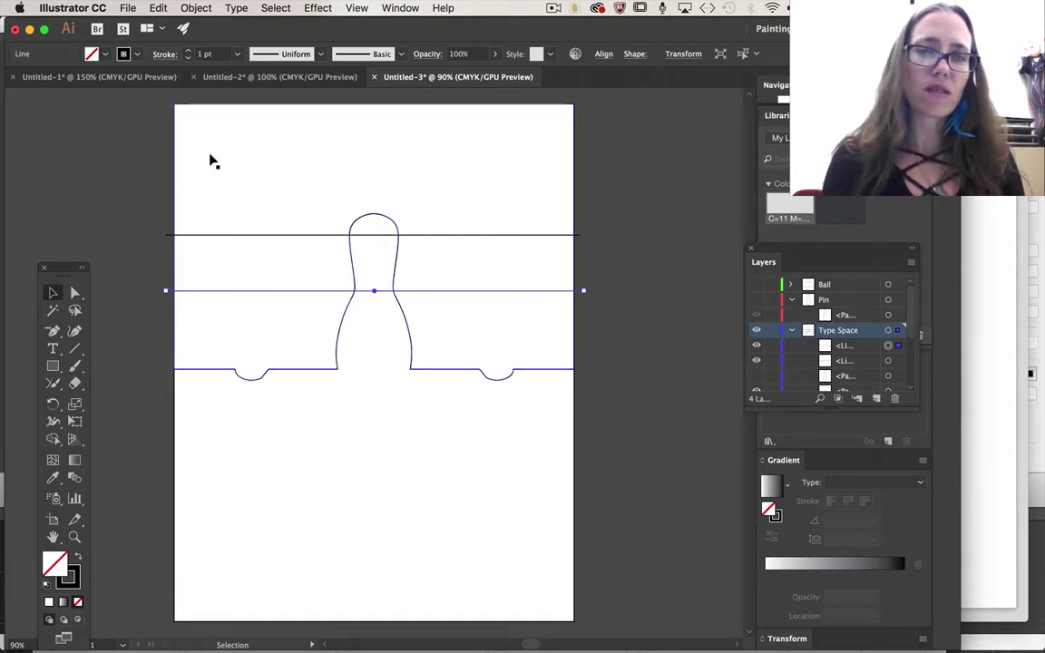
left_click(450, 365, "shift")
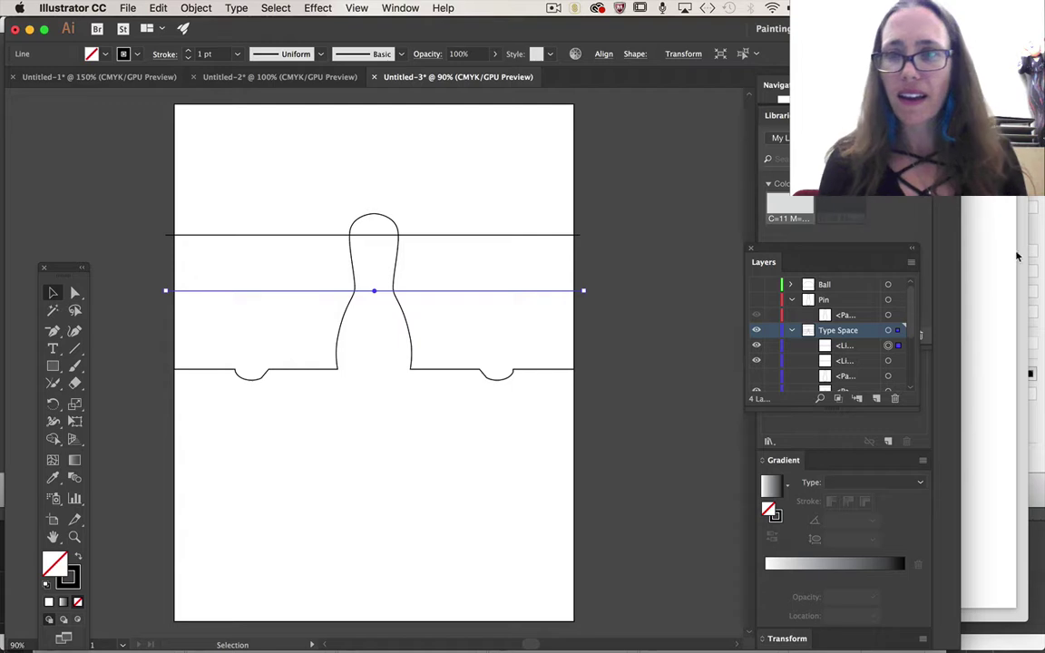
left_click(888, 360, "shift")
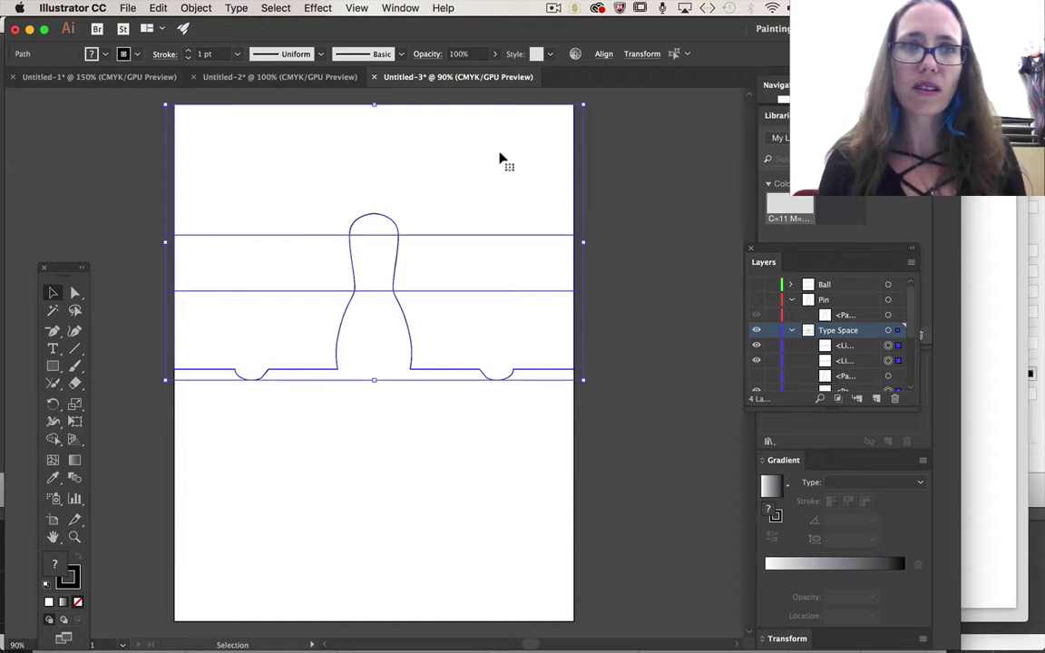
left_click(400, 7)
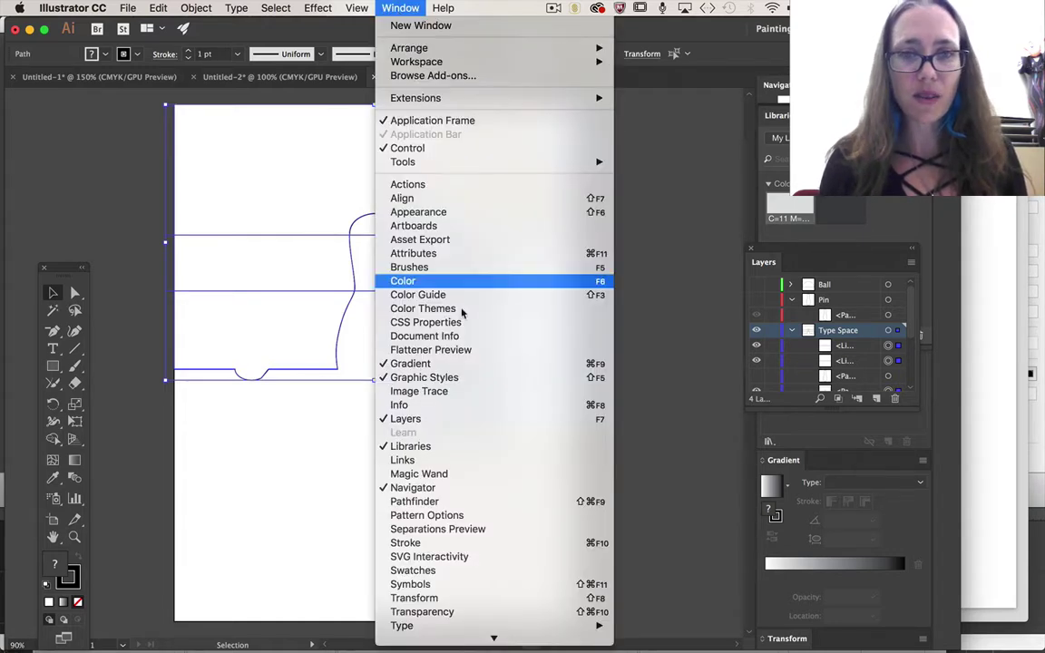
left_click(414, 502)
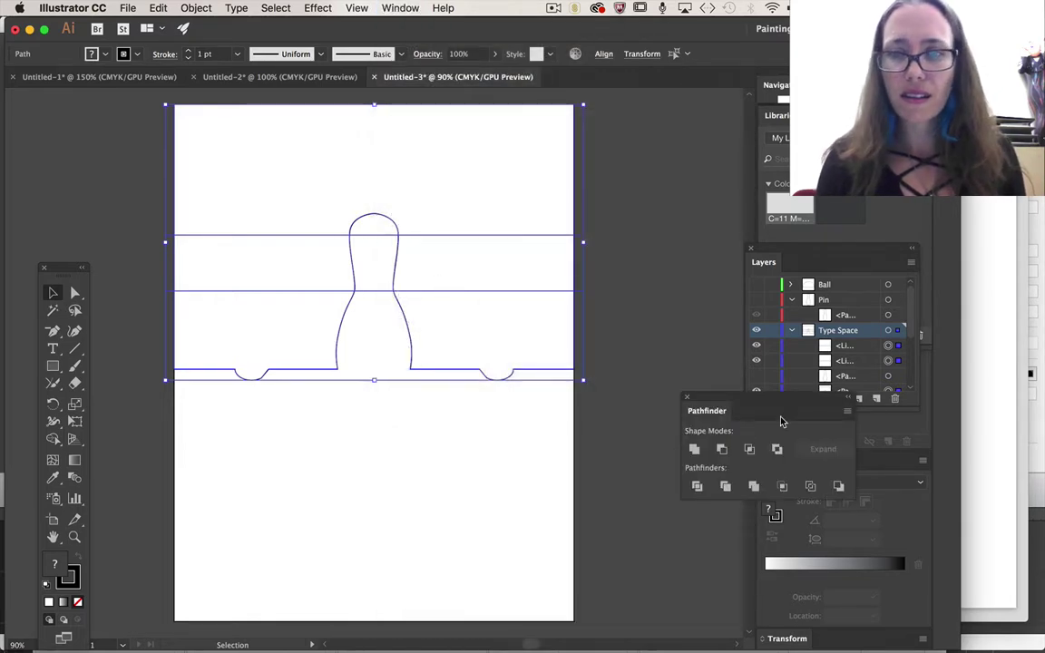
left_click(697, 487)
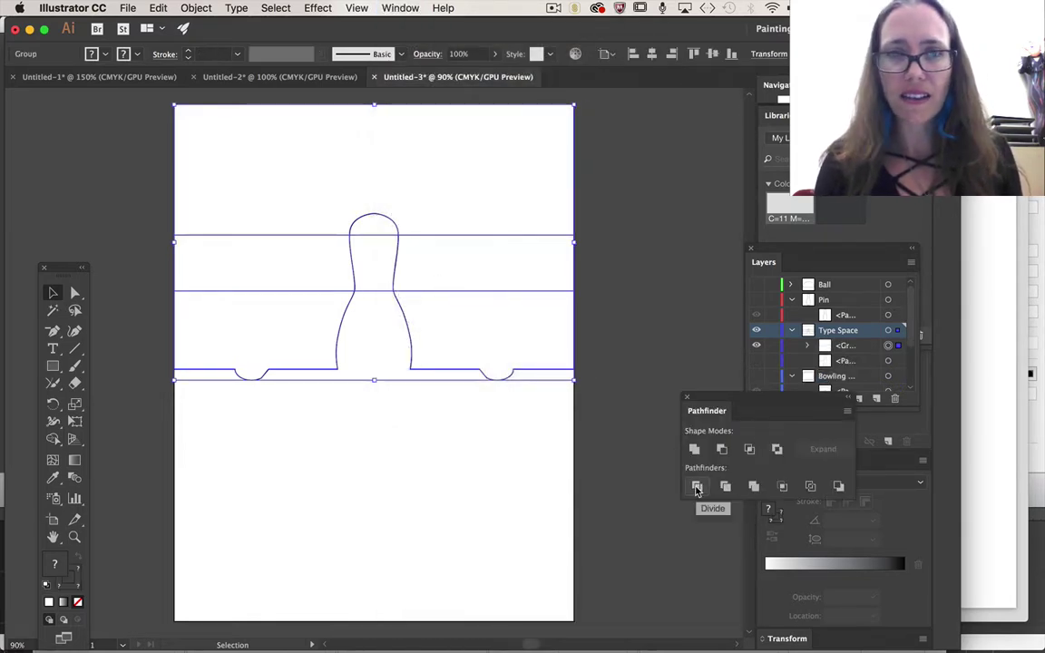
Step: Expand the divided group in the Type Space layer and inspect its separate pieces one at a time
left_click(808, 345)
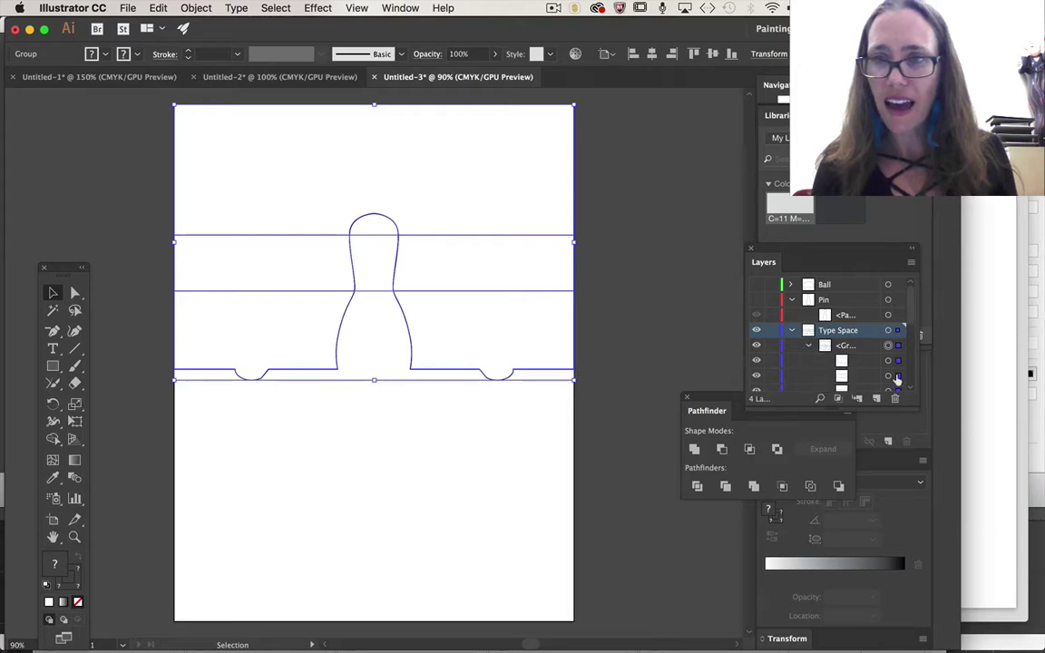
left_click(890, 360)
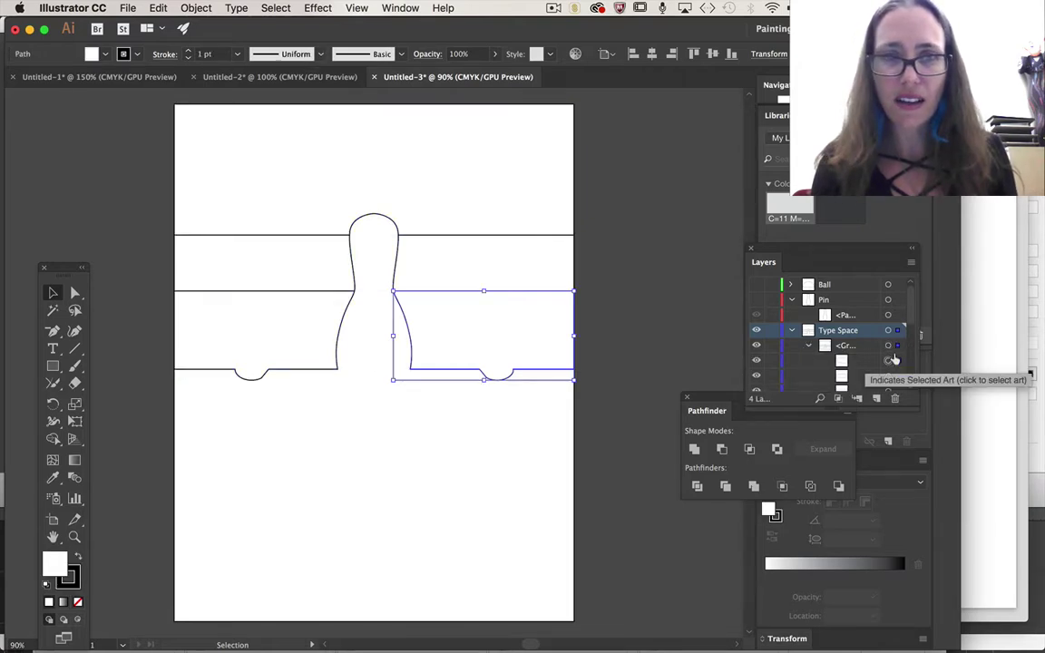
left_click(891, 374)
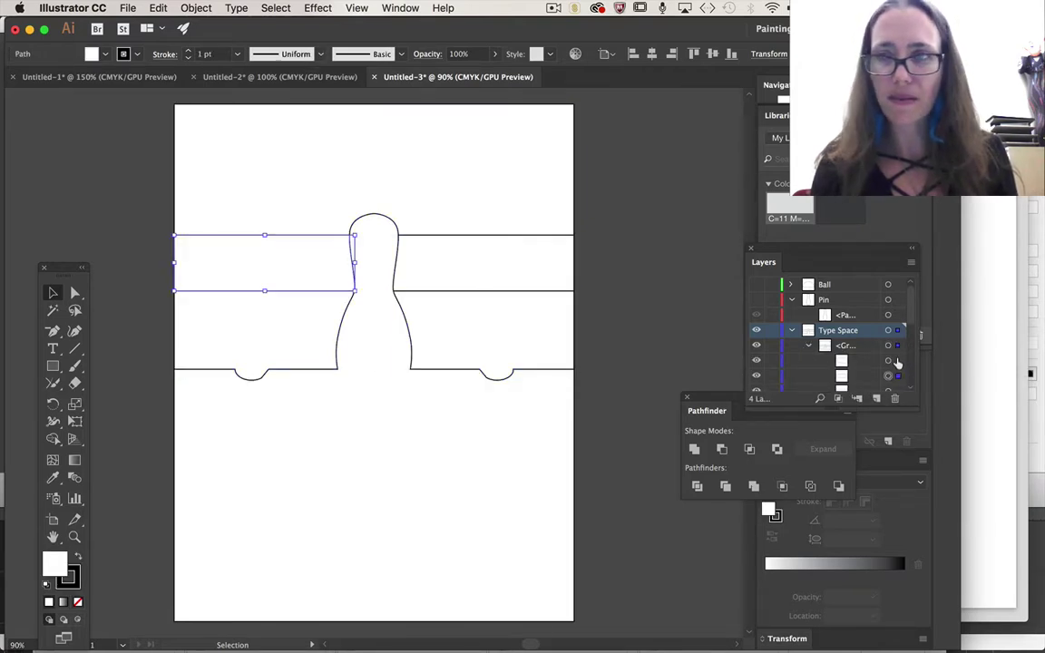
left_click(890, 360)
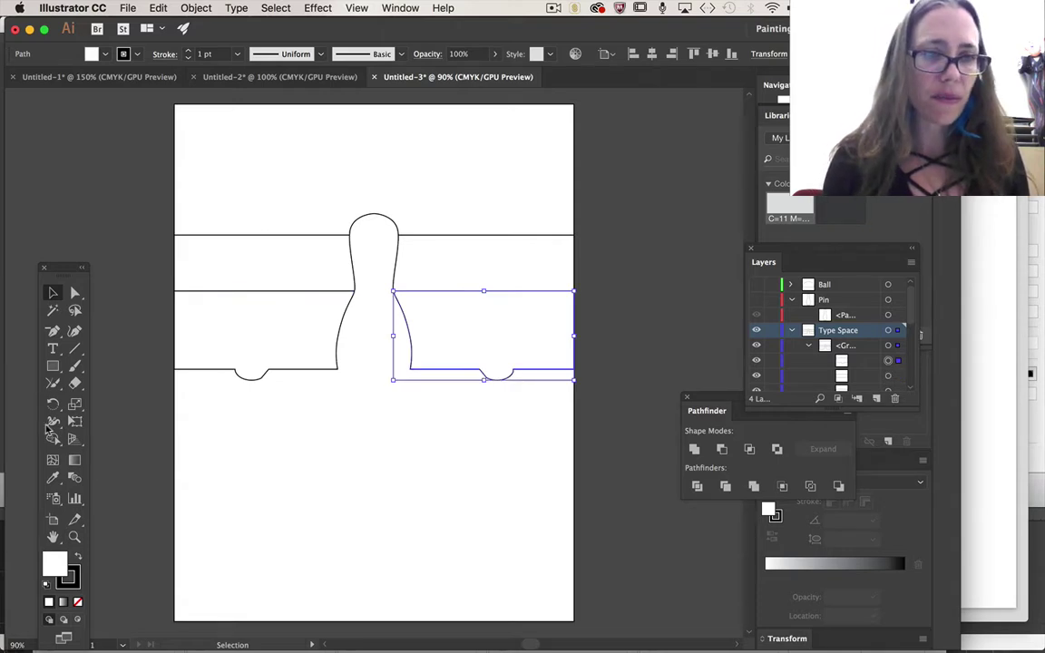
Step: Create a wide text area above the pin in the Pacifico font, replacing the placeholder text with the letter "A"
left_click(53, 349)
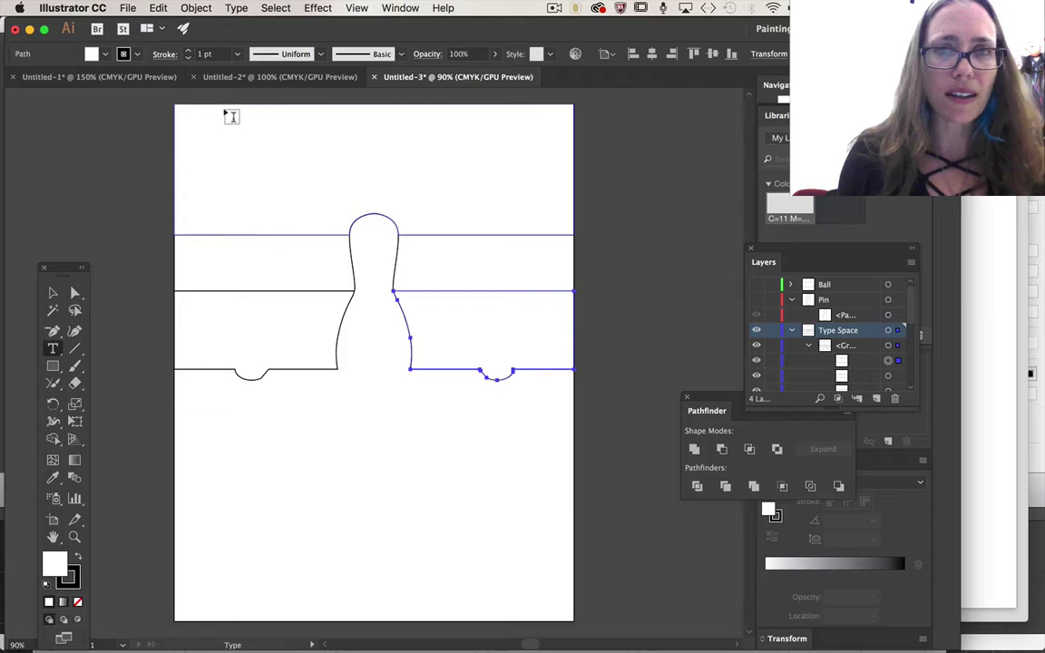
left_click_drag(230, 114, 531, 216)
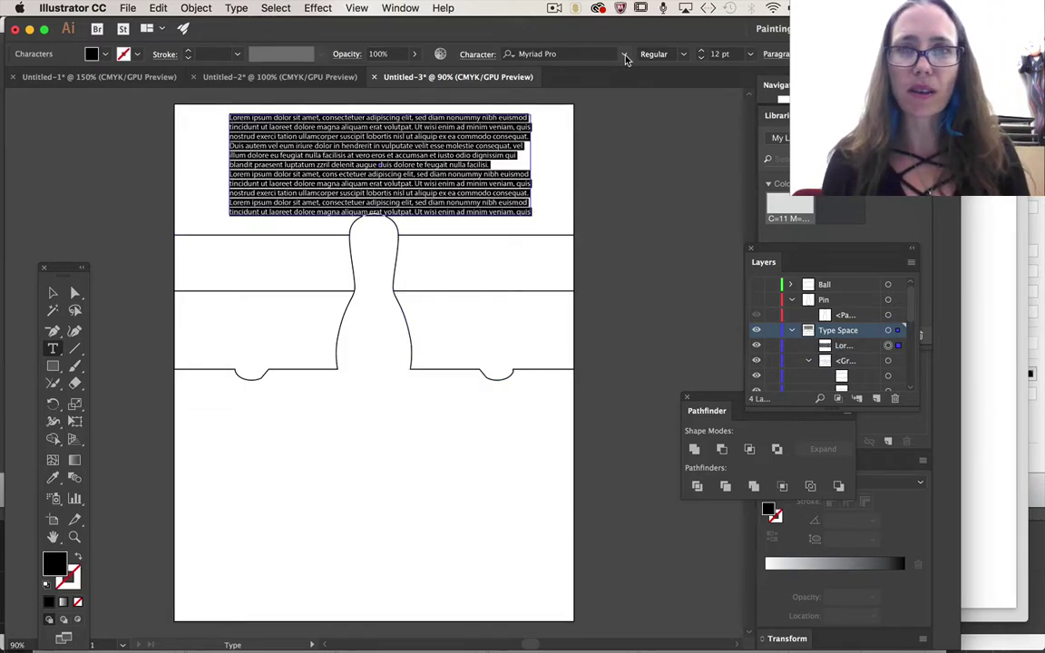
left_click(622, 54)
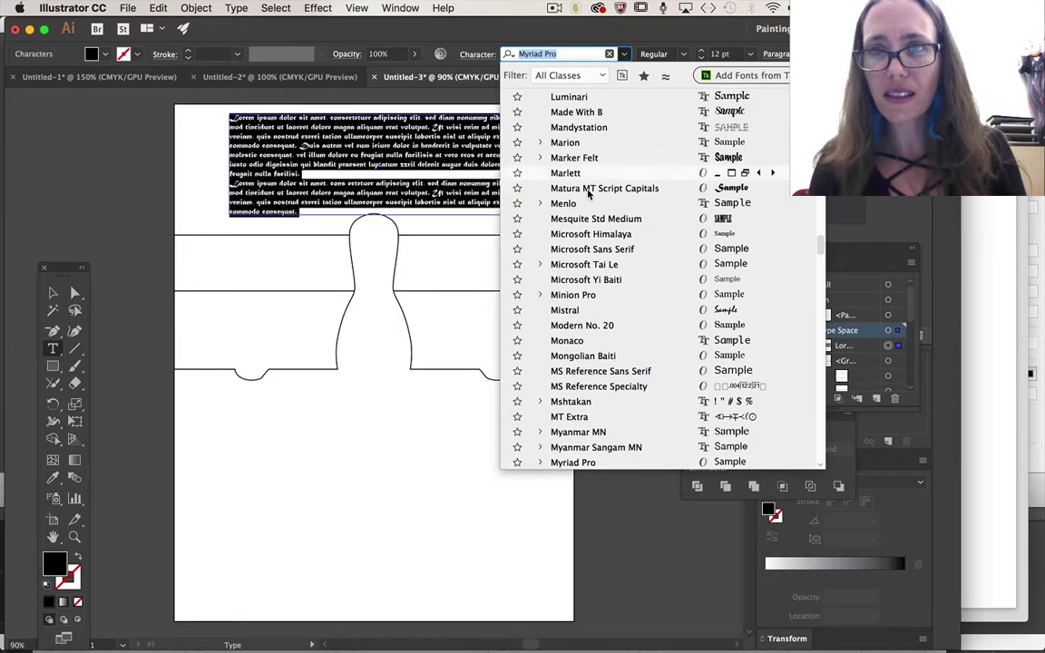
scroll(588, 192, "down", 10)
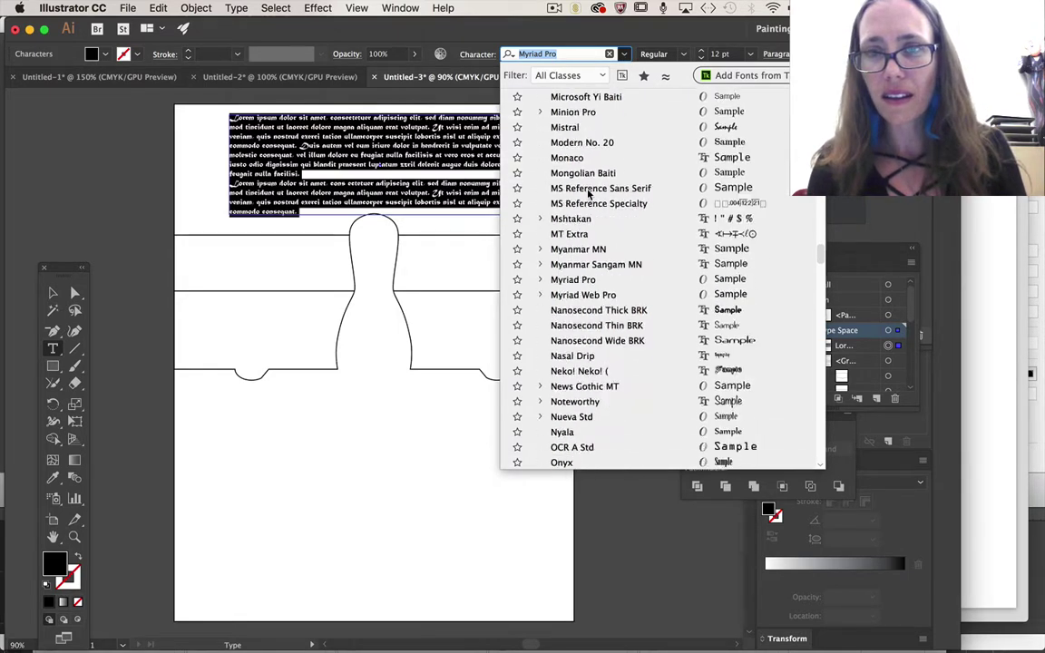
scroll(586, 236, "down", 4)
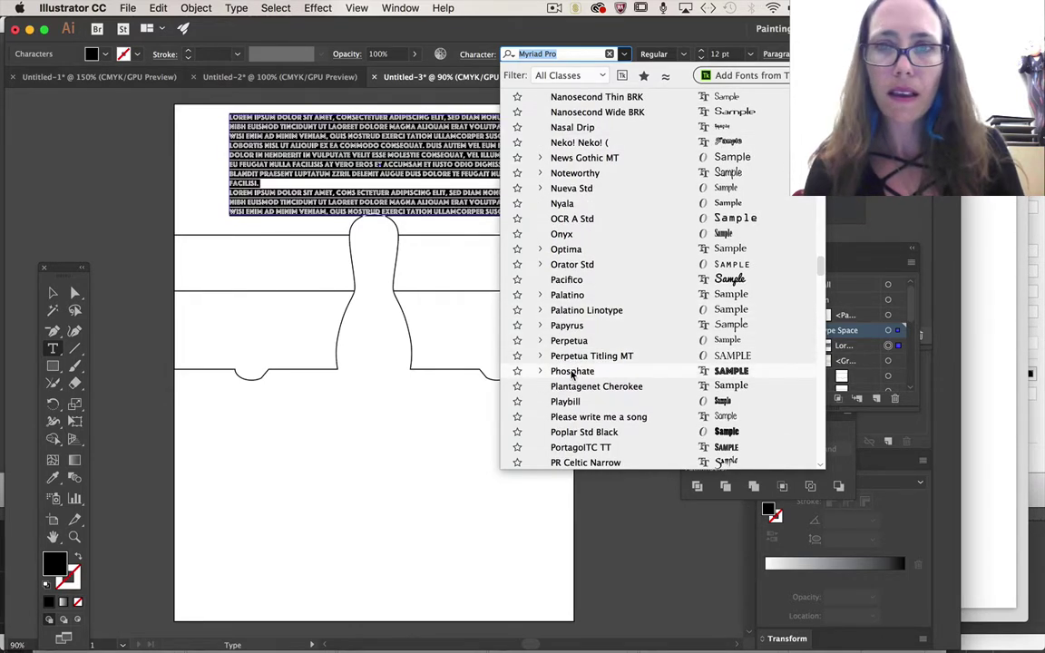
left_click(570, 280)
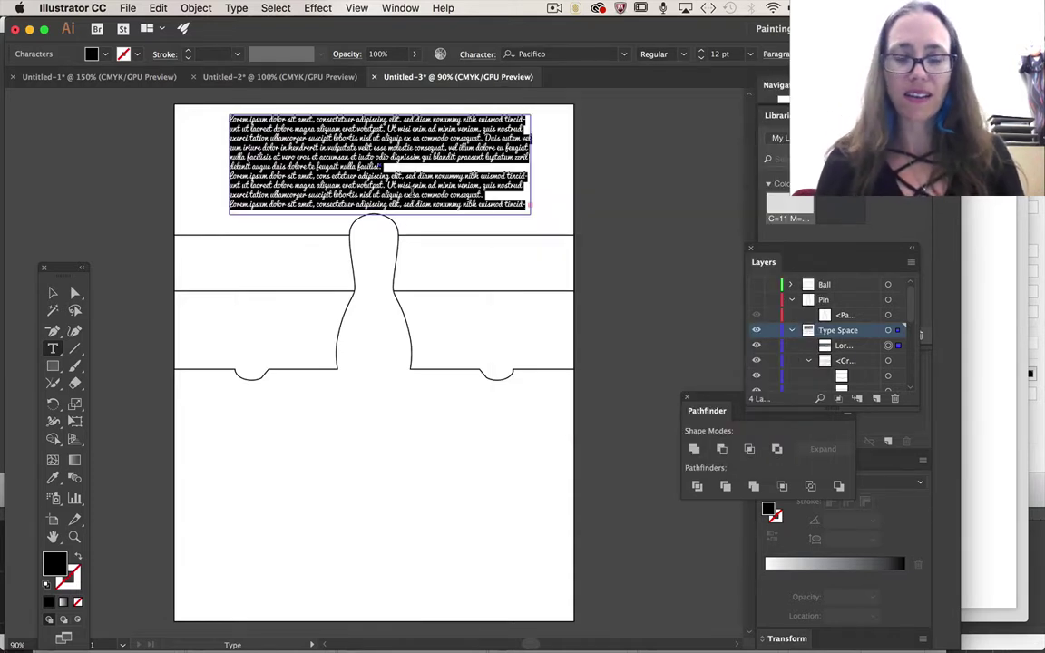
type("a")
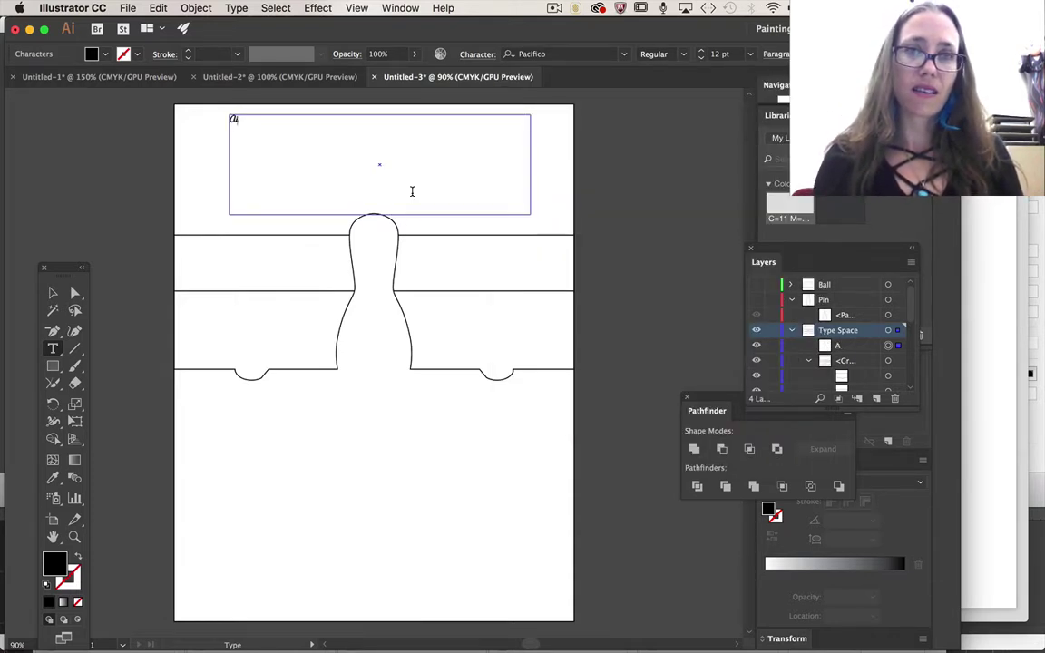
Step: Complete the lettering above the pin as "Aiea Bowl" and set its font size to 103 pt
type("lex Bowl")
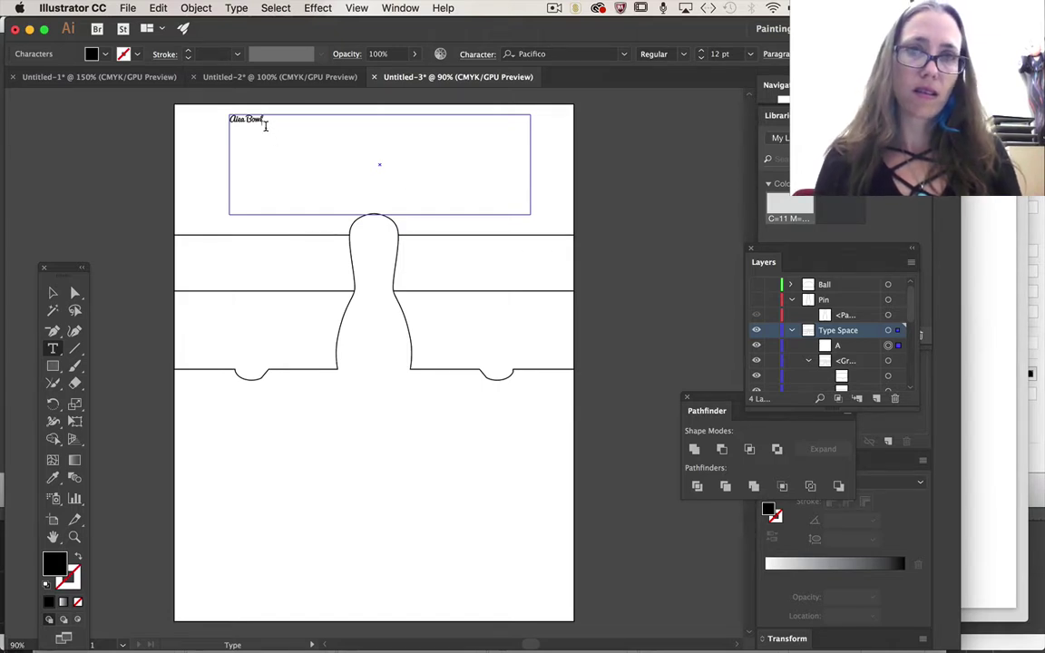
left_click_drag(228, 119, 264, 120)
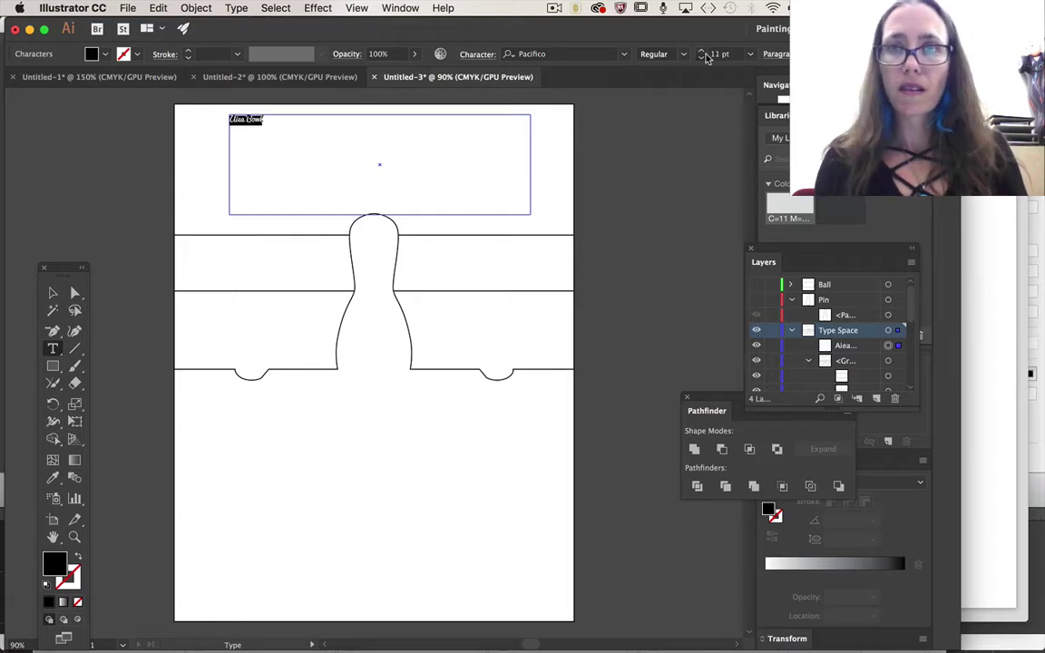
left_click_drag(702, 52, 703, 53)
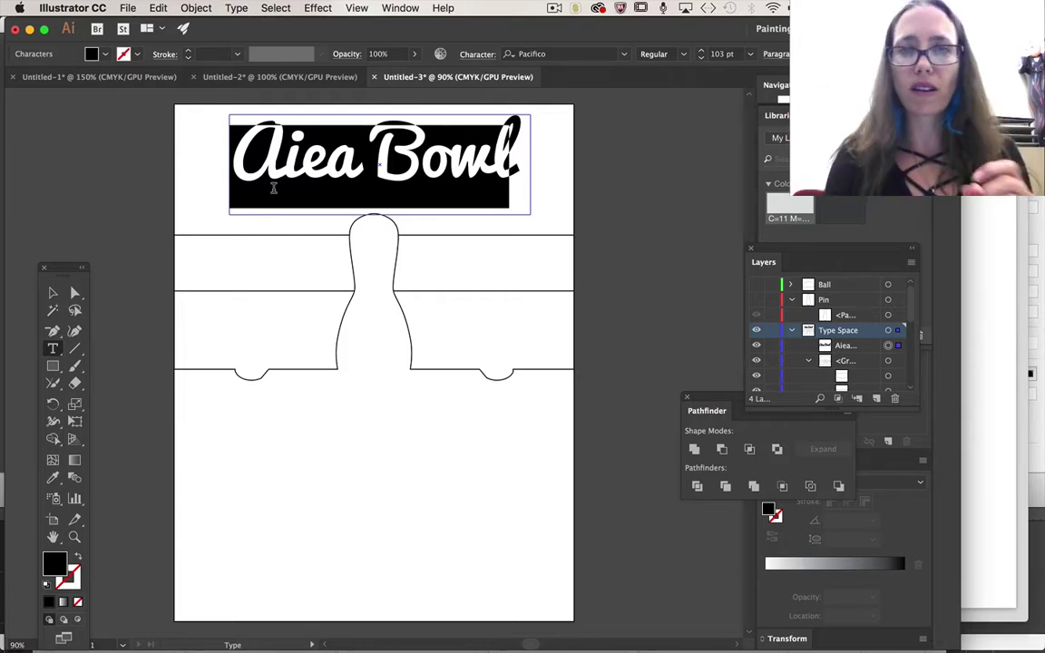
Step: Add spaced exclamation marks "! ! !" after "Aiea Bowl" and widen the text area to both artboard edges
left_click(514, 166)
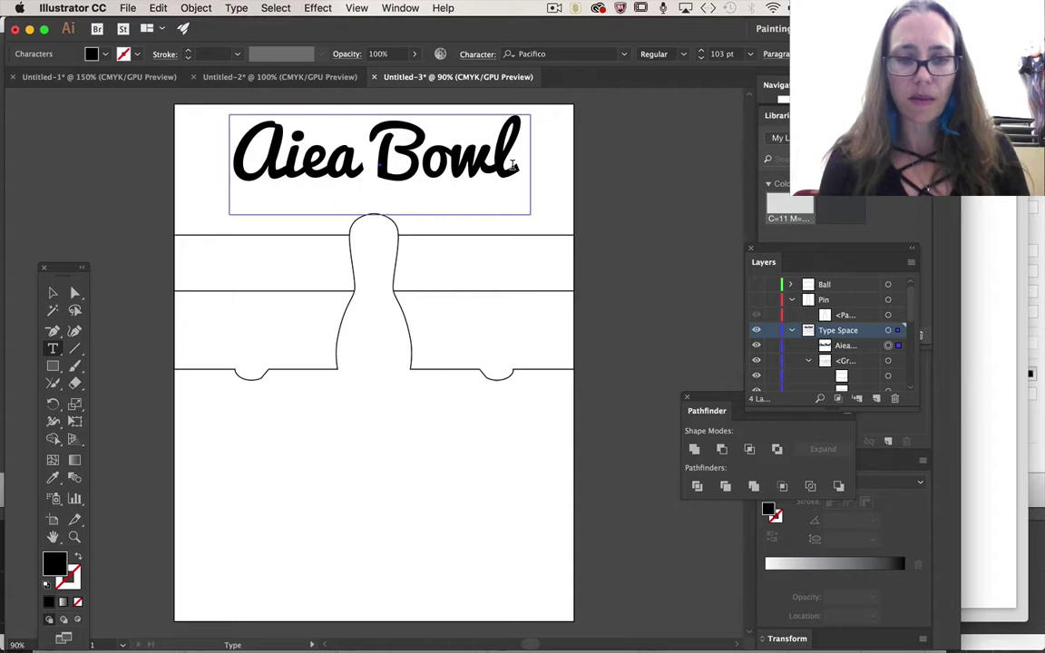
key("BackSpace")
key("BackSpace")
key("BackSpace")
key("BackSpace")
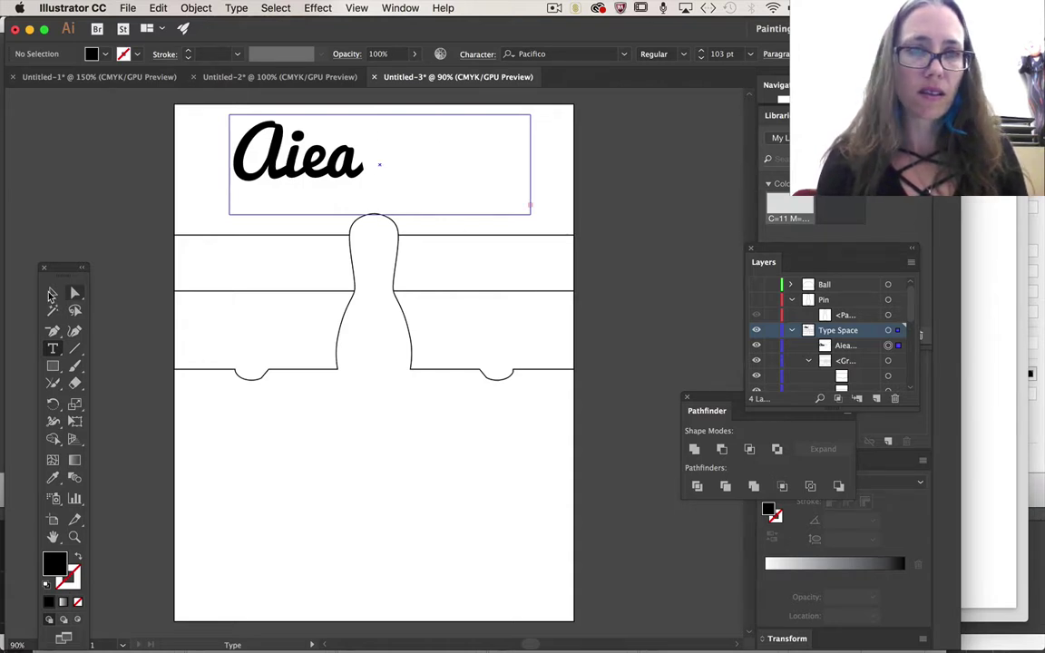
left_click(53, 292)
left_click_drag(524, 207, 573, 207)
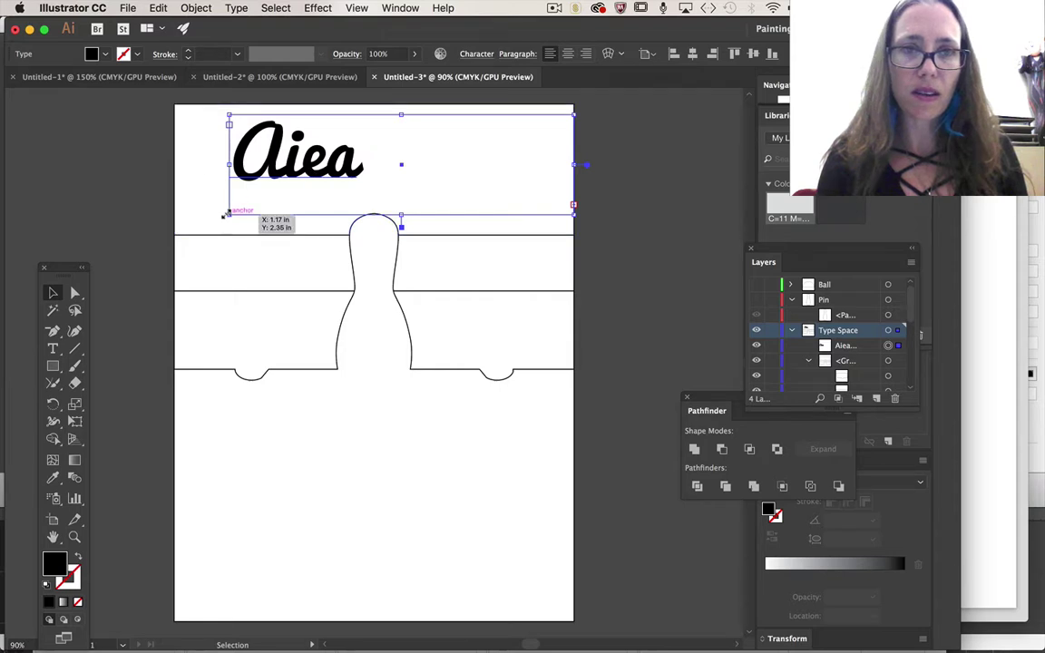
left_click_drag(224, 214, 176, 214)
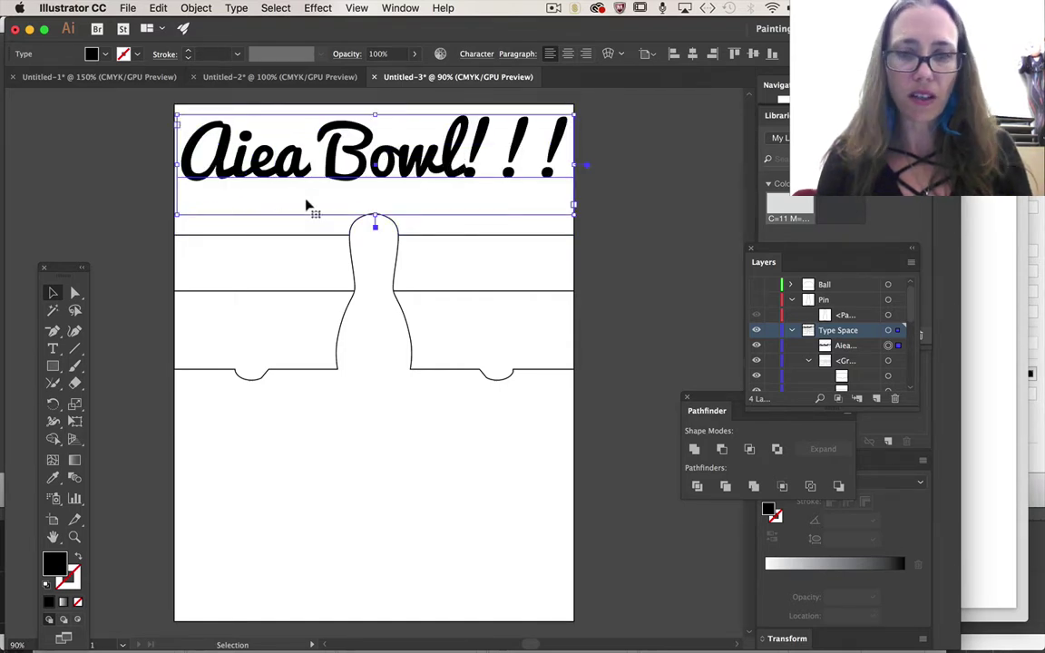
Step: Tighten the tracking of the three exclamation marks after "Bowl" to -100
key("t")
left_click_drag(457, 166, 573, 186)
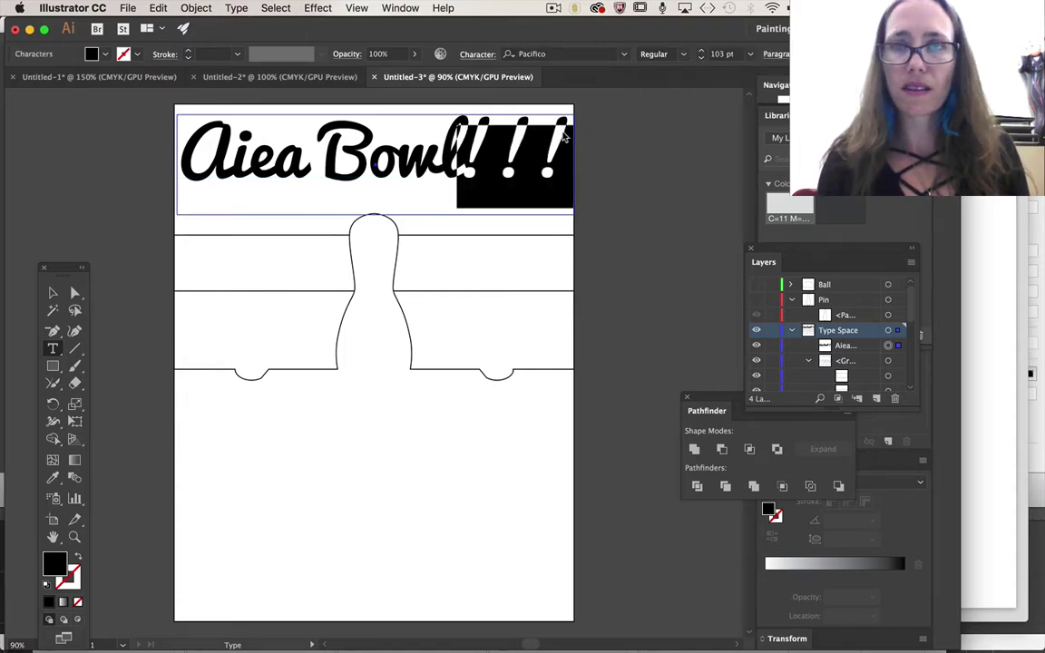
left_click(477, 53)
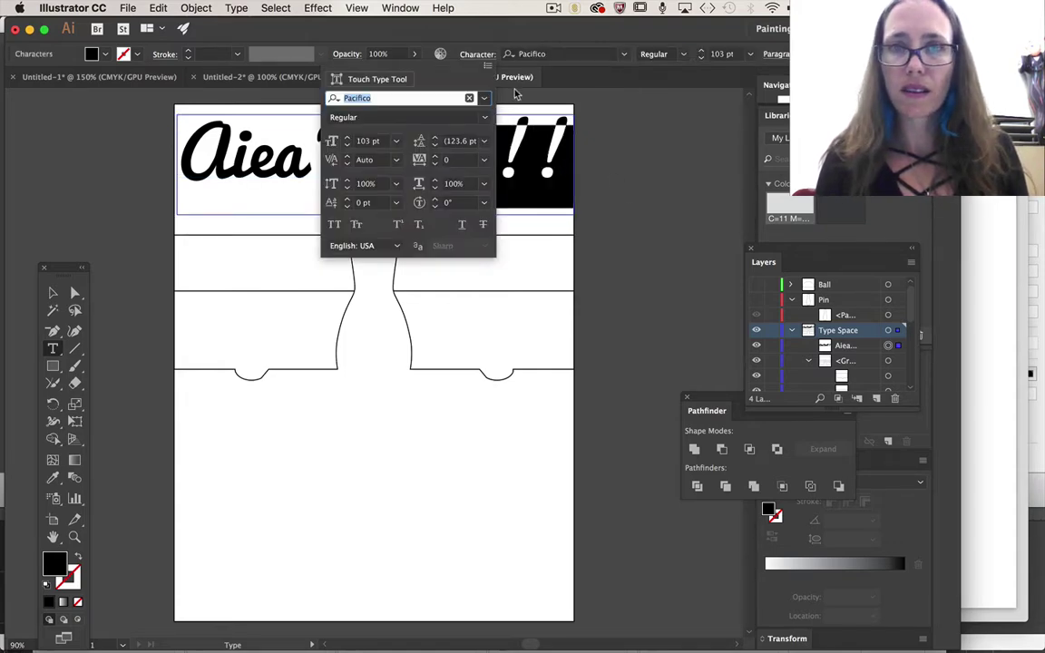
left_click(434, 164)
left_click(435, 165)
left_click(435, 164)
left_click(435, 164)
left_click(435, 164)
left_click(434, 165)
left_click(434, 165)
left_click(435, 164)
left_click(435, 164)
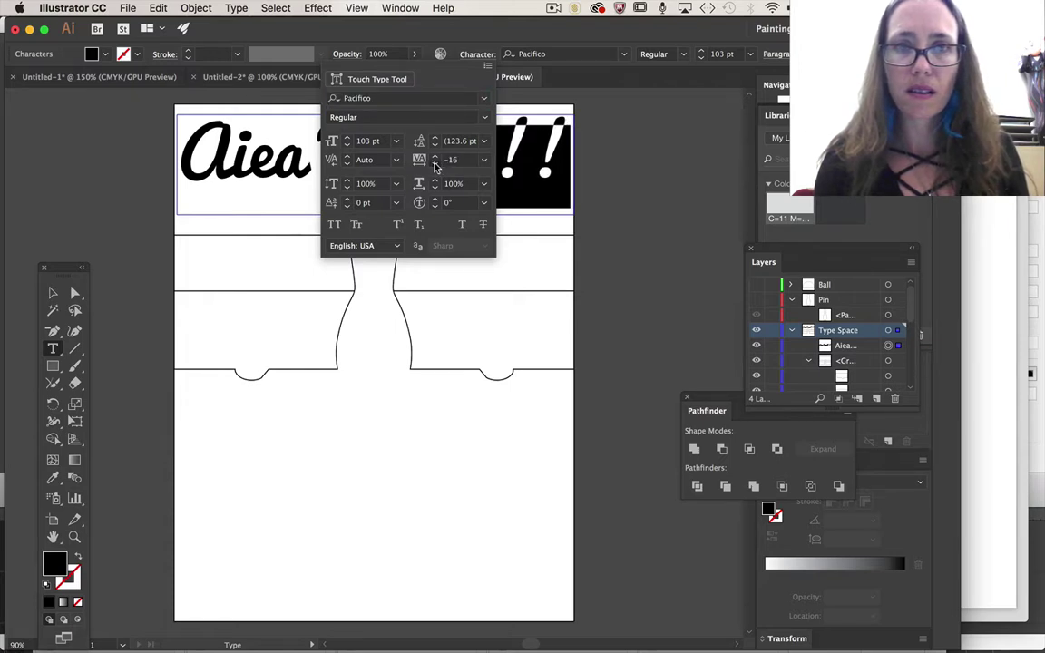
left_click(435, 164)
left_click(435, 164)
left_click(434, 165)
left_click(435, 164)
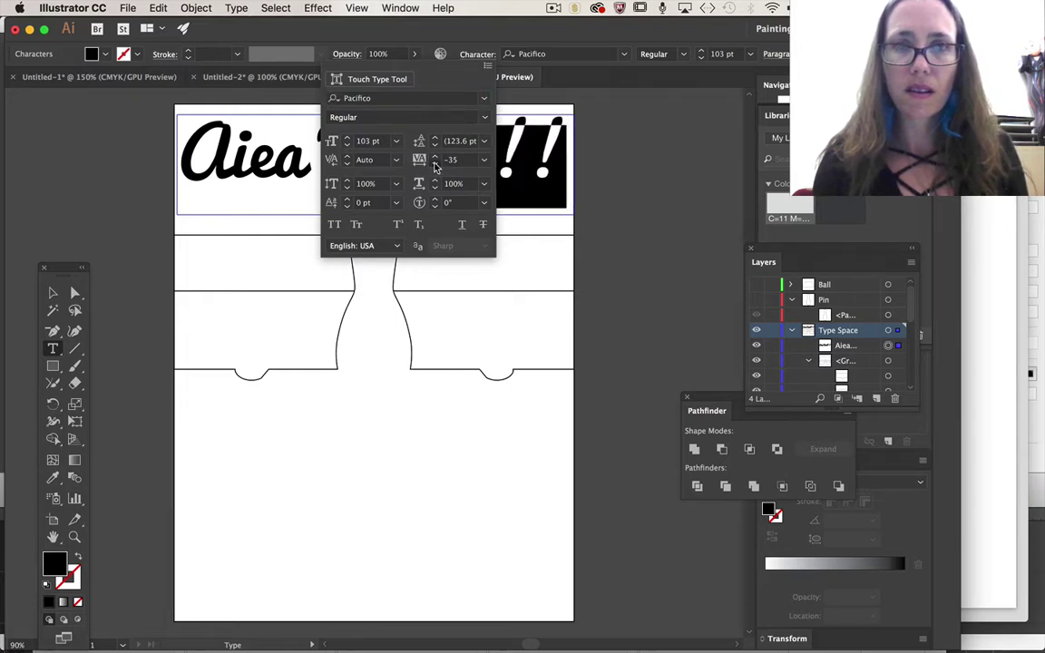
left_click(435, 164)
left_click(484, 159)
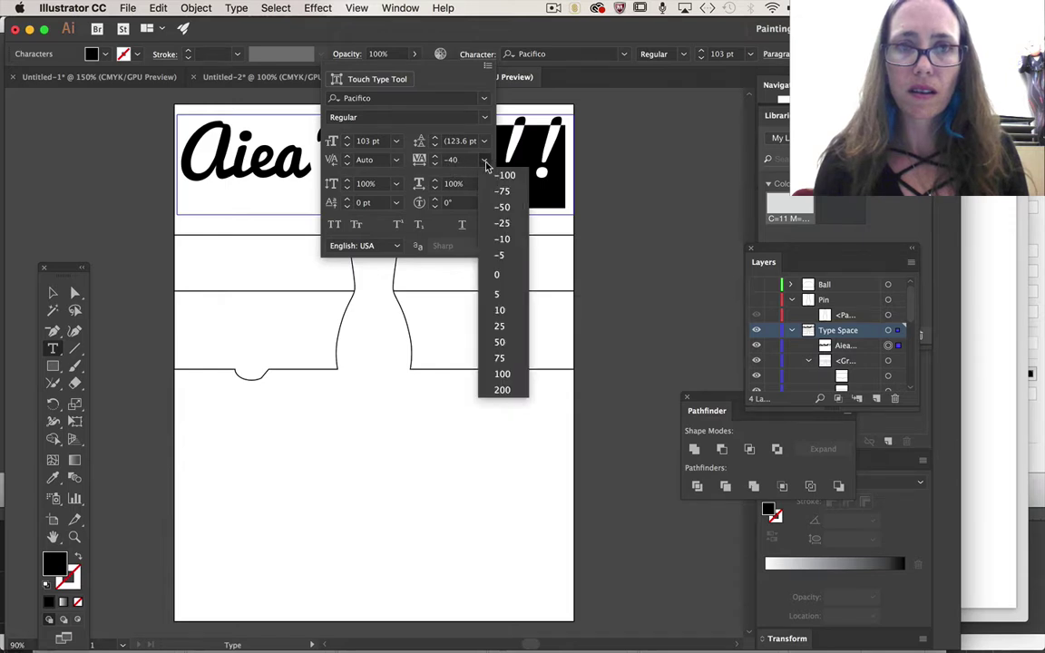
left_click(488, 189)
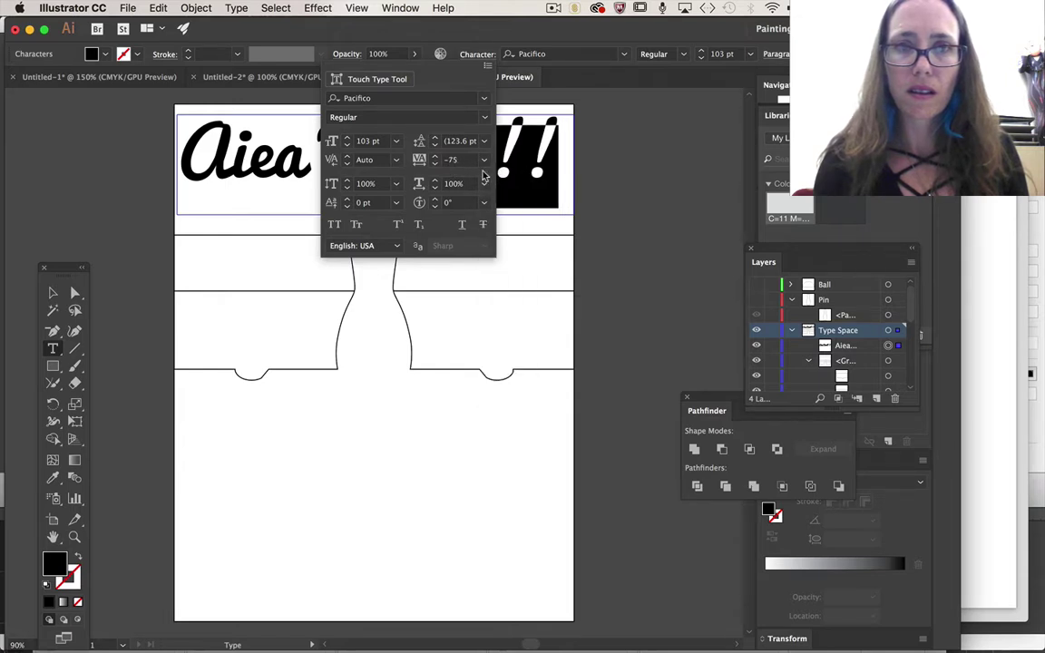
left_click(483, 160)
left_click(490, 172)
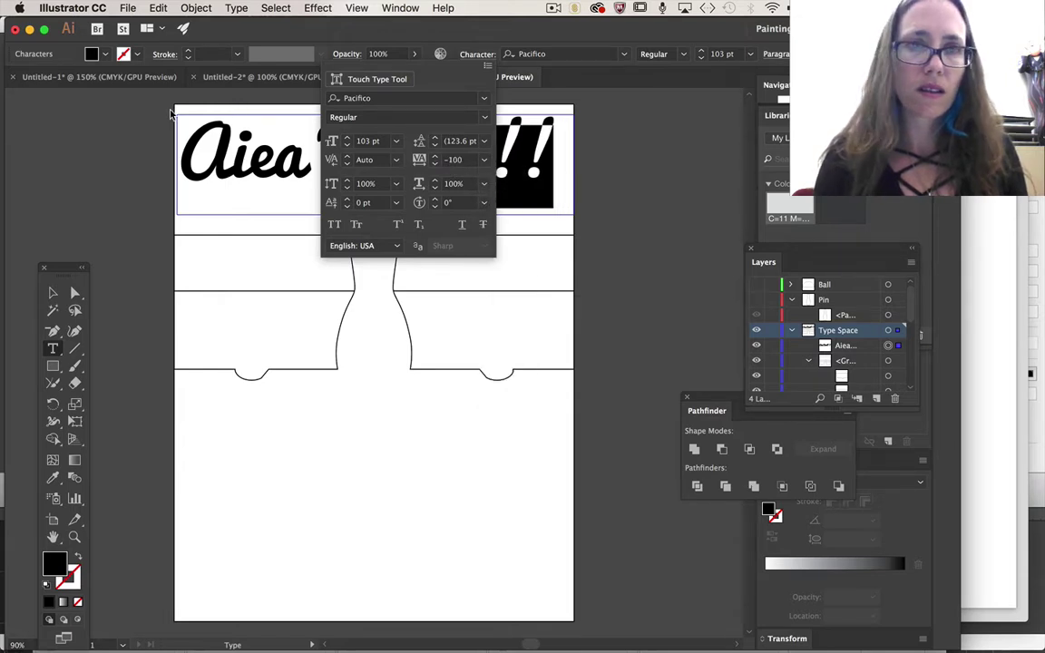
left_click(170, 113)
Step: Insert a space between "Bowl" and the exclamation marks and set that space to 20 pt
left_click(460, 185)
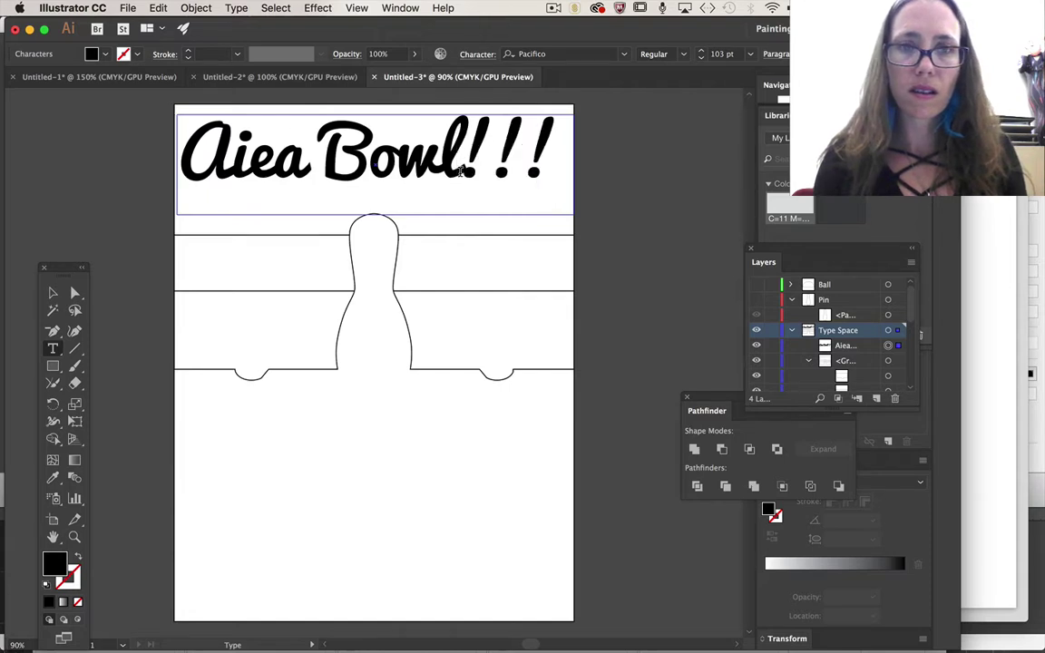
key("Delete")
key("Delete")
key("Delete")
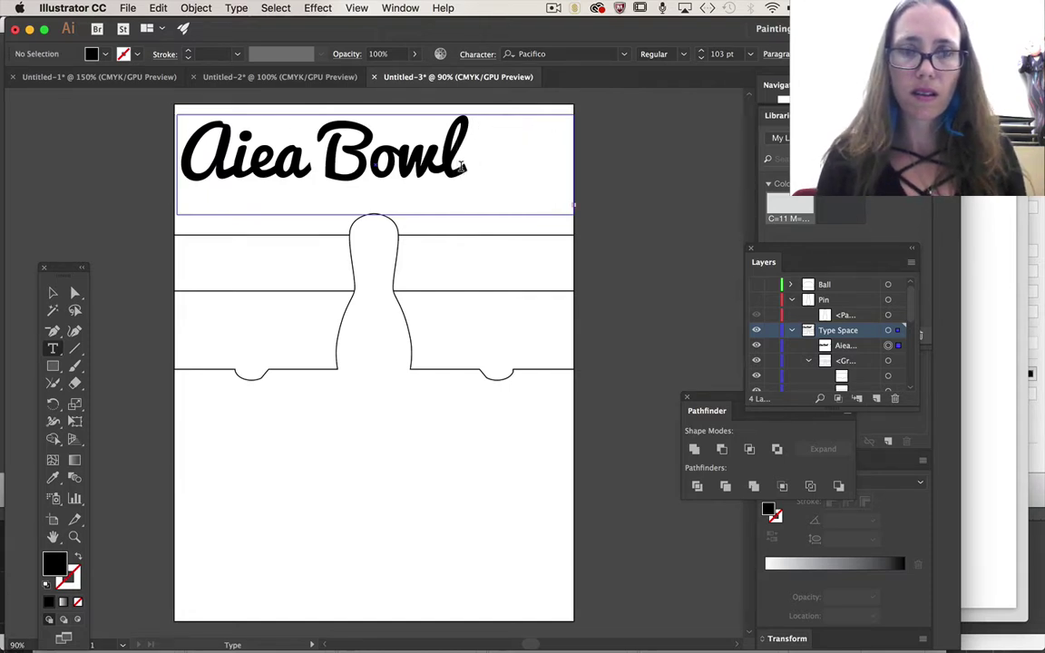
left_click(463, 169)
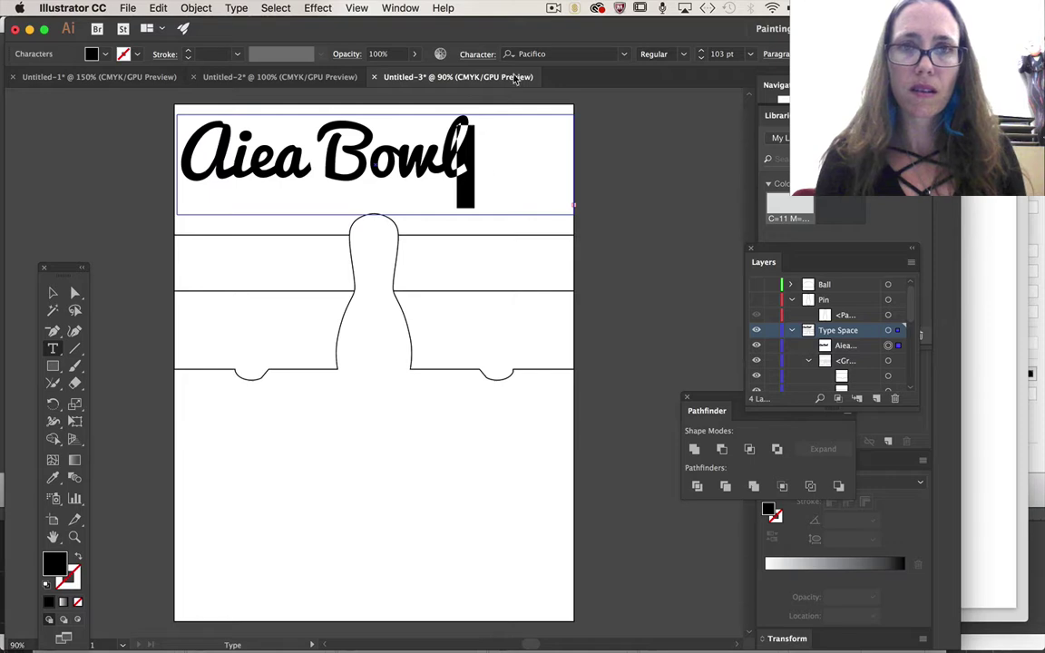
double_click(722, 53)
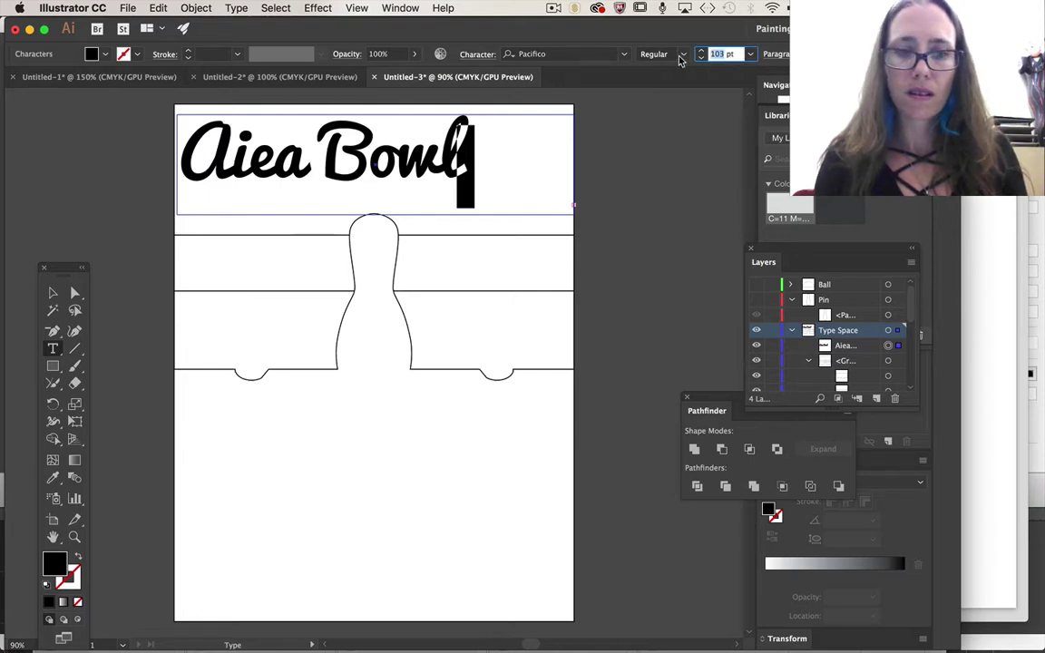
type("20")
key("Return")
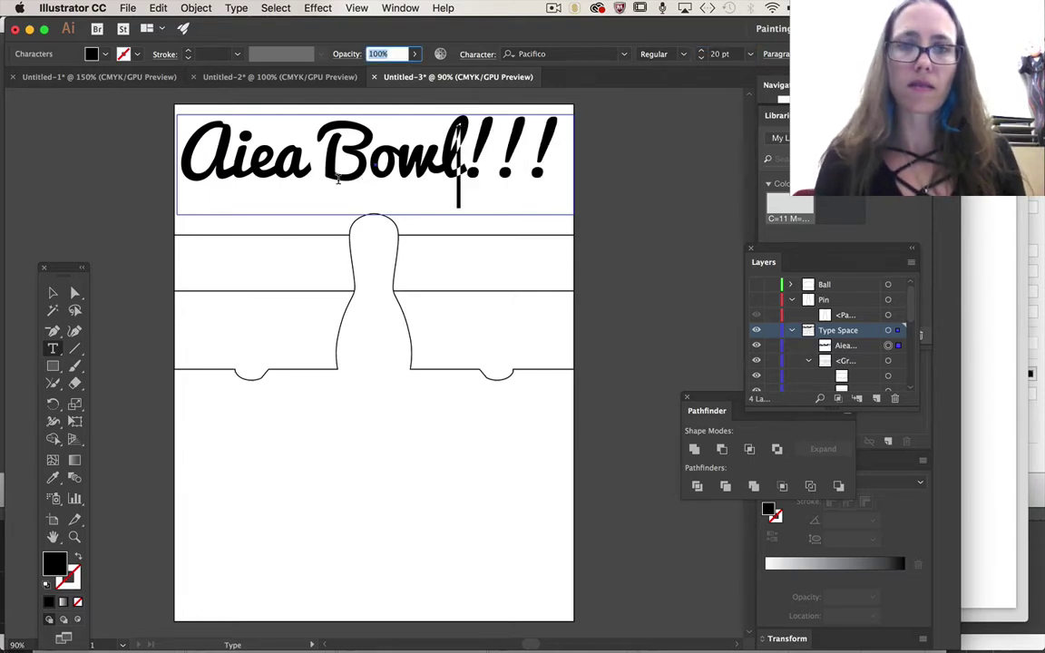
Step: Move the lettering into the divided Type Space group, directly beneath the uppermost section's path
left_click(47, 287)
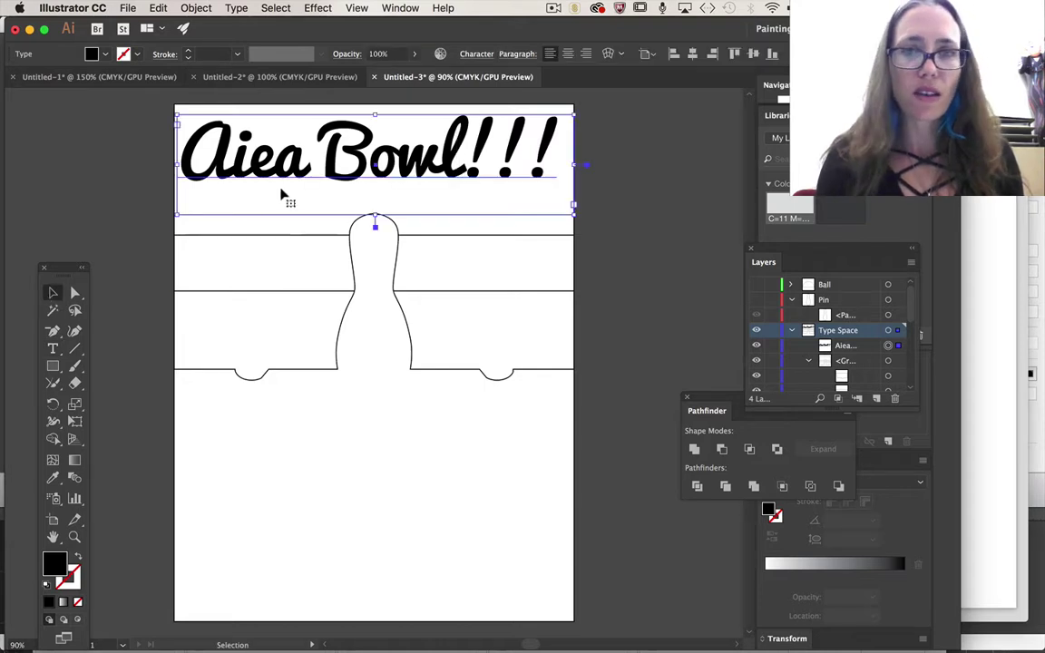
mouse_move(853, 347)
left_mouse_down()
mouse_move(856, 388)
mouse_move(867, 344)
left_mouse_up()
left_click(894, 331)
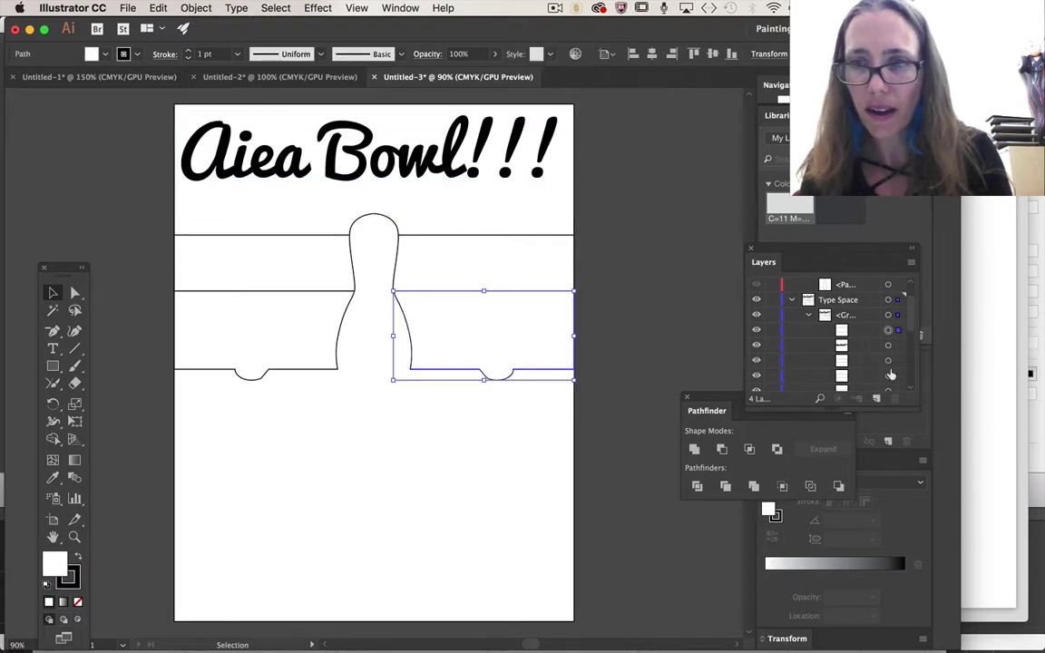
left_click(890, 375)
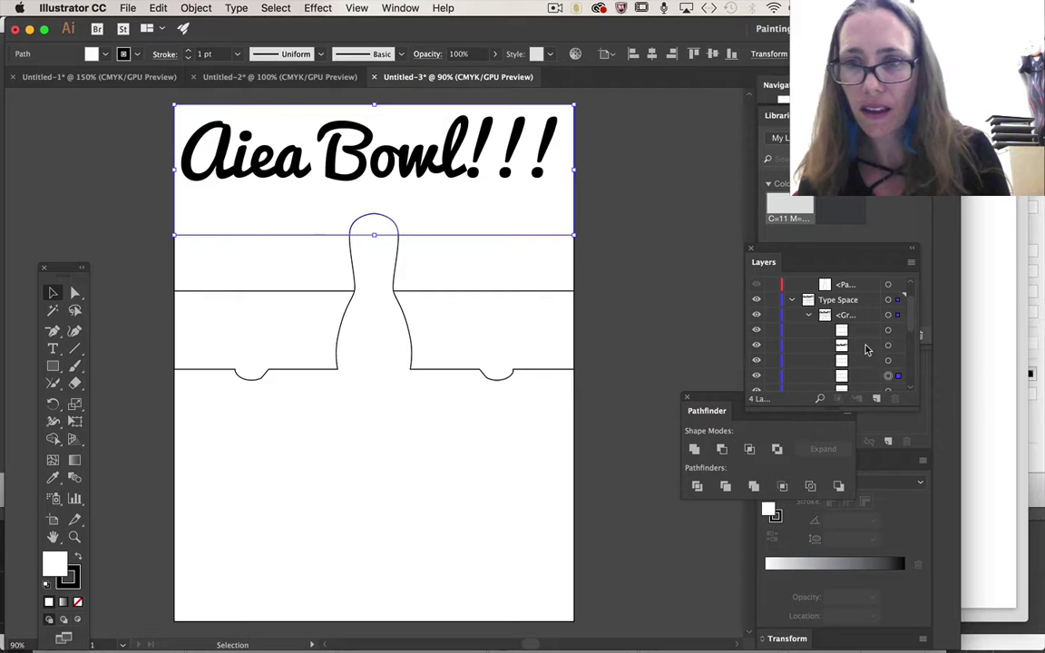
left_click_drag(866, 348, 875, 379)
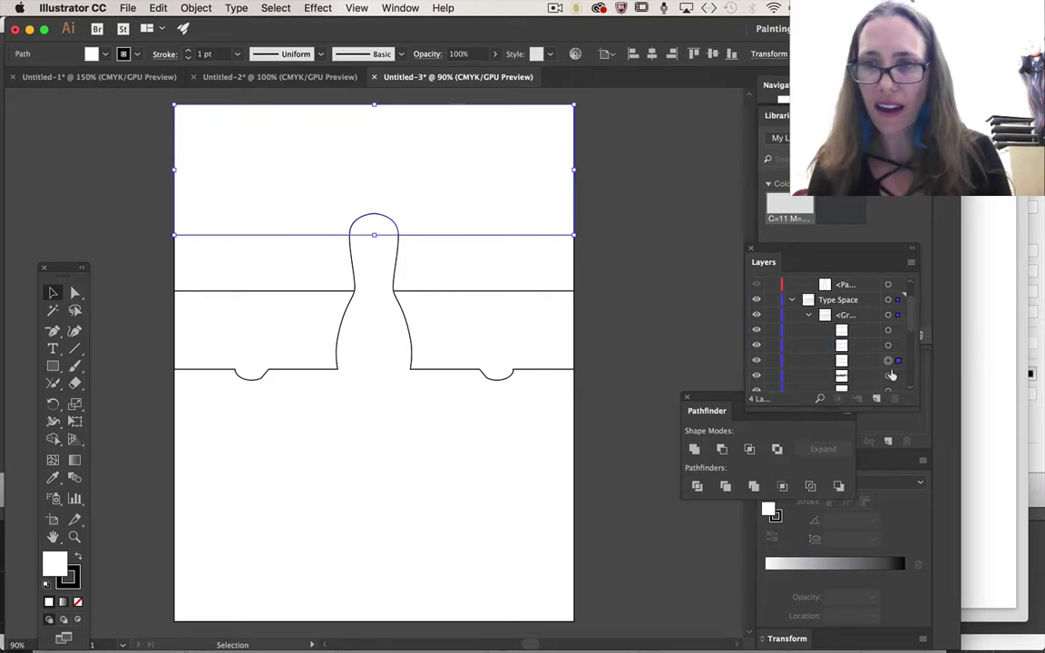
Step: Fit the lettering to the uppermost section using Envelope Distort's Make with Top Object
left_click(889, 375, "shift")
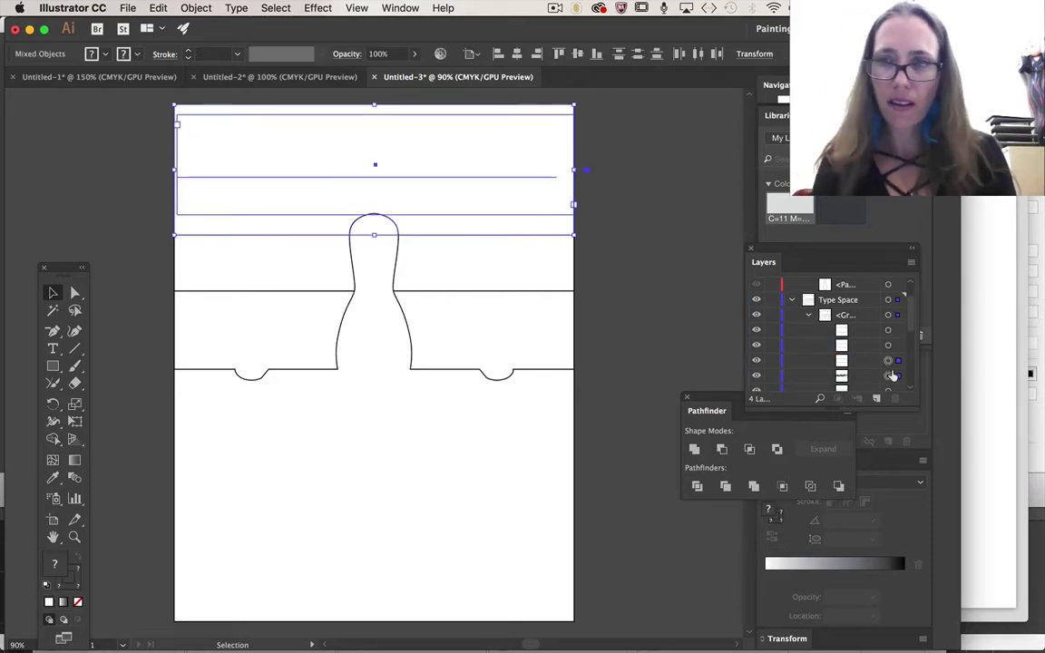
left_click(196, 7)
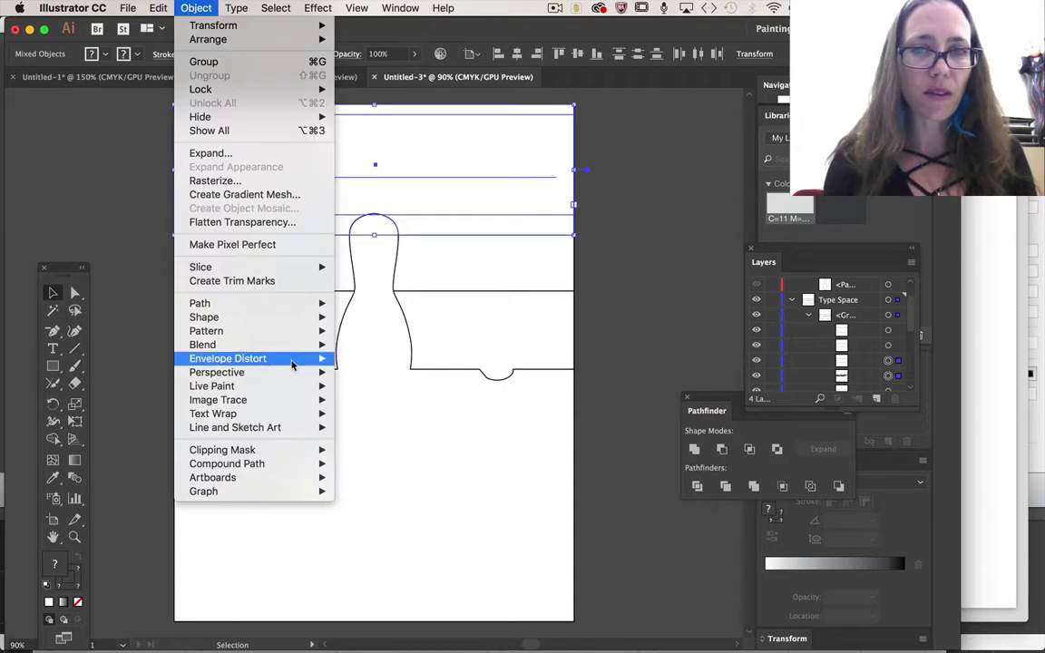
mouse_move(292, 372)
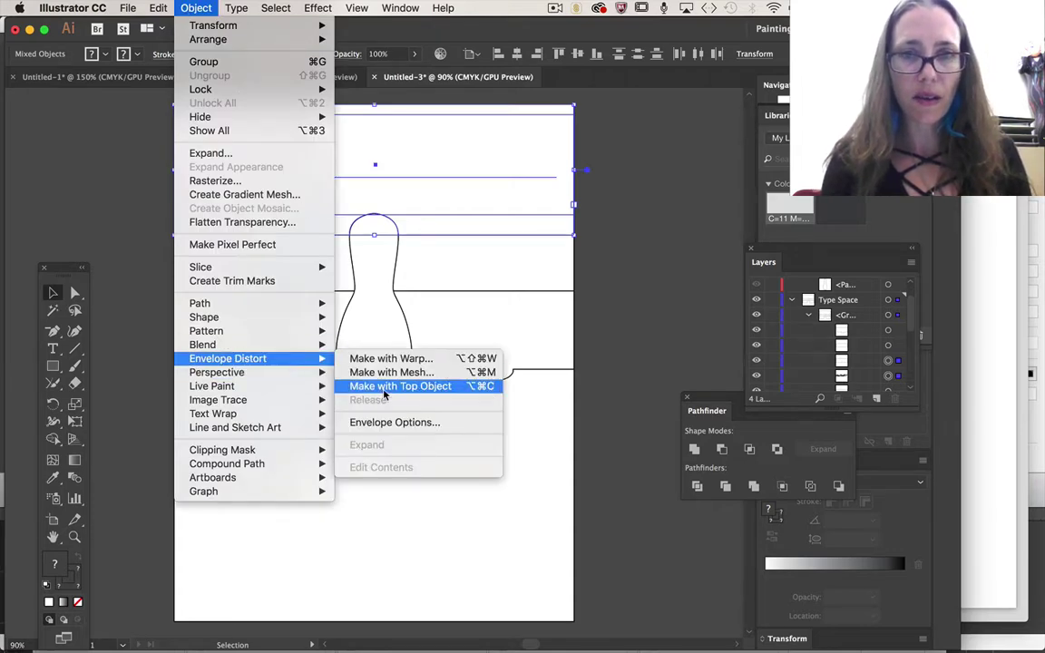
left_click(385, 390)
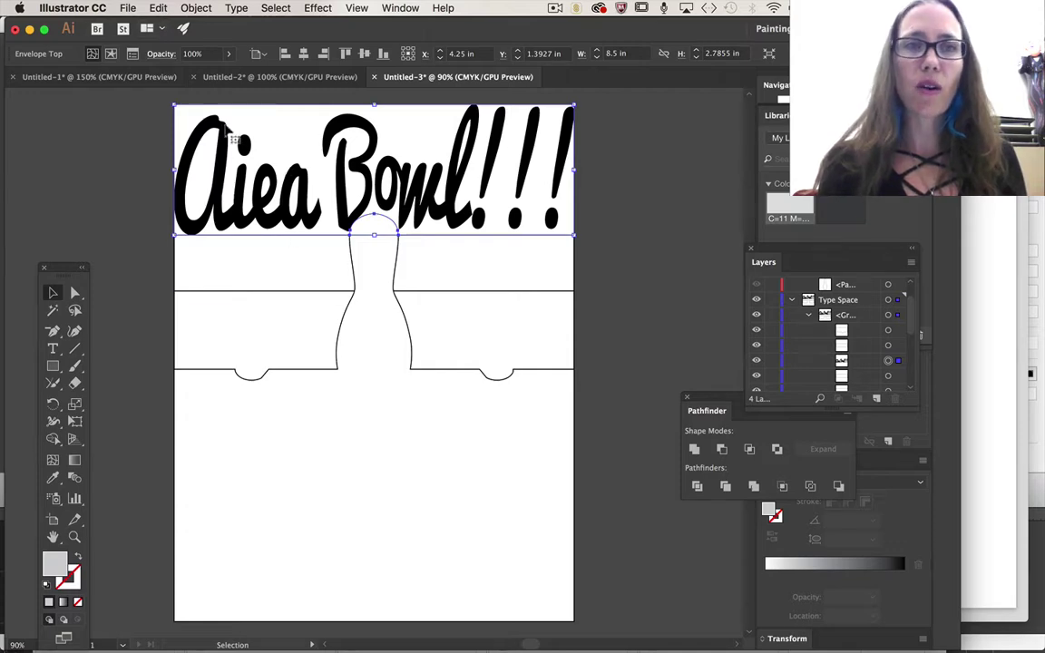
left_click(190, 9)
left_click(187, 9)
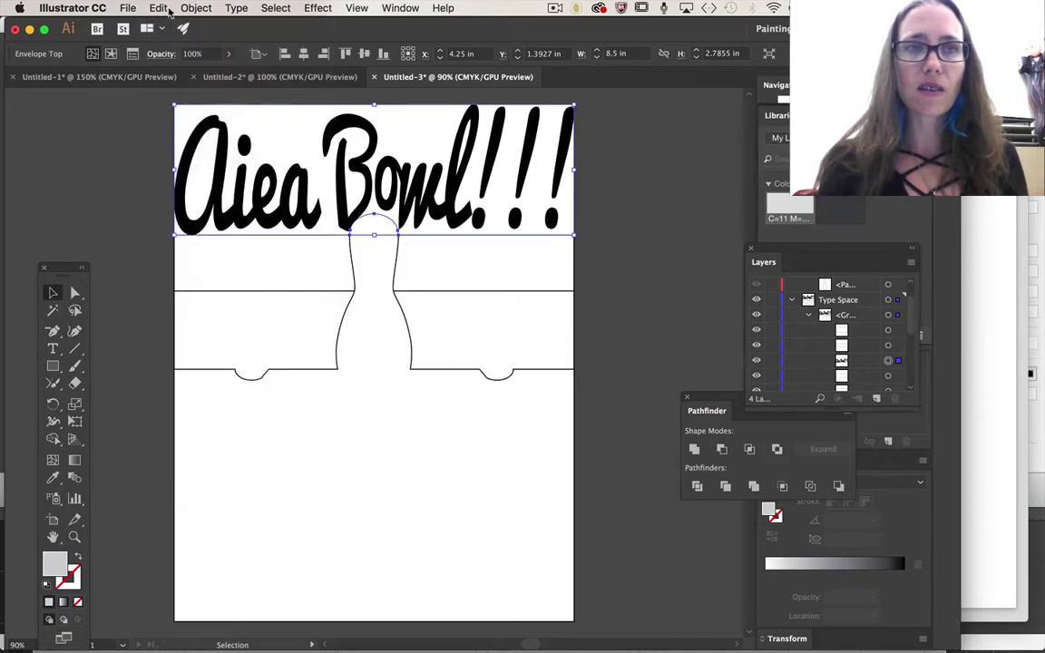
left_click(192, 8)
mouse_move(238, 319)
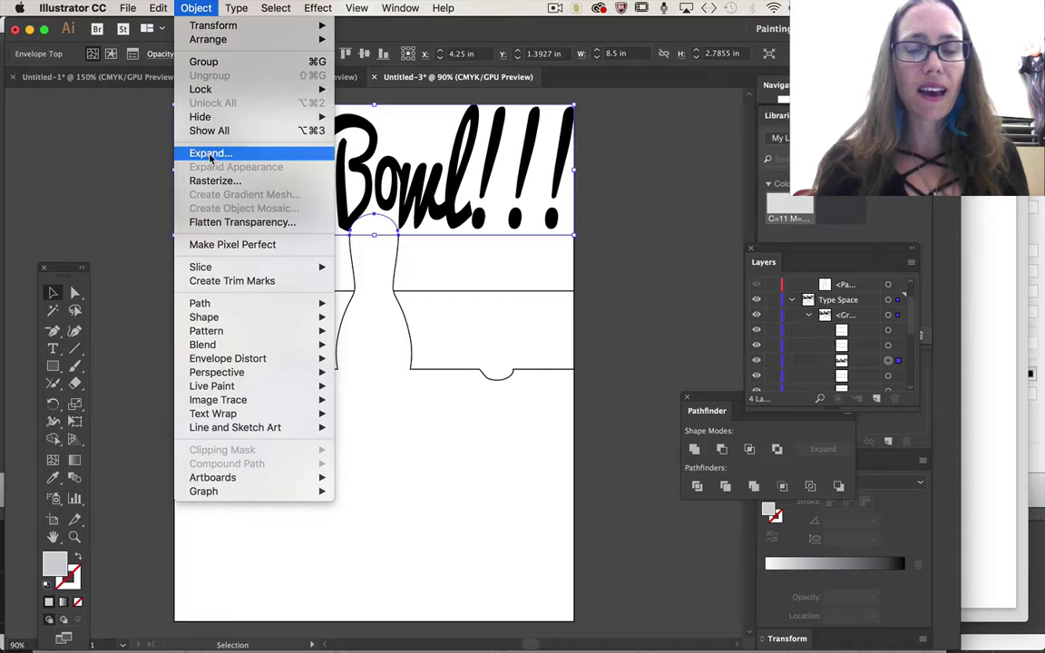
left_click(75, 293)
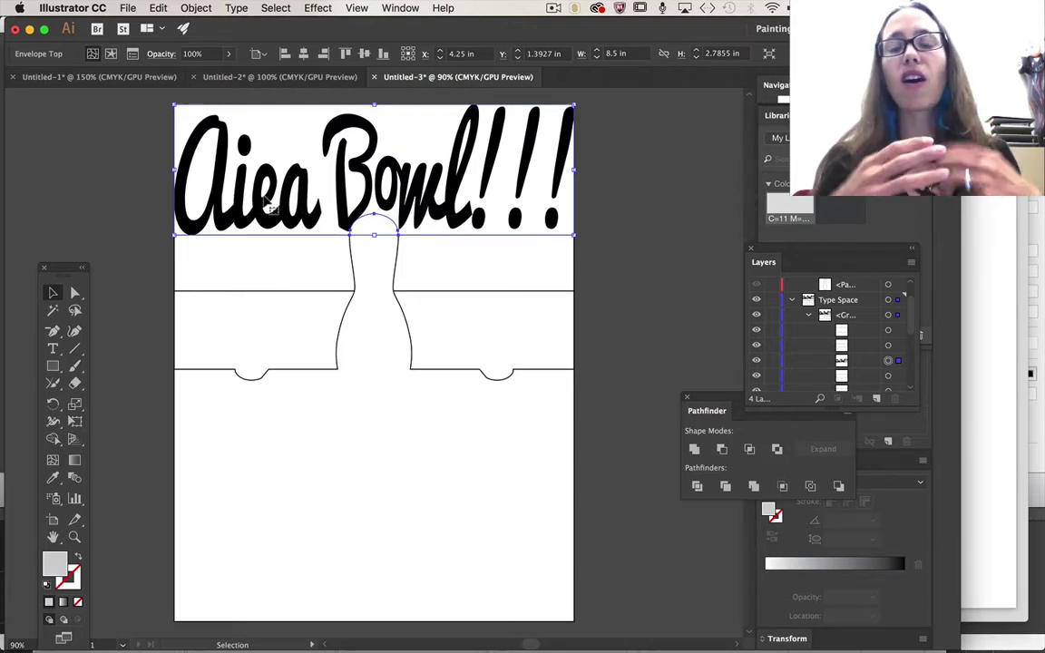
Step: Undo the envelope distortion and move the lettering back above the divided group in the Type Space layer
key("super+z")
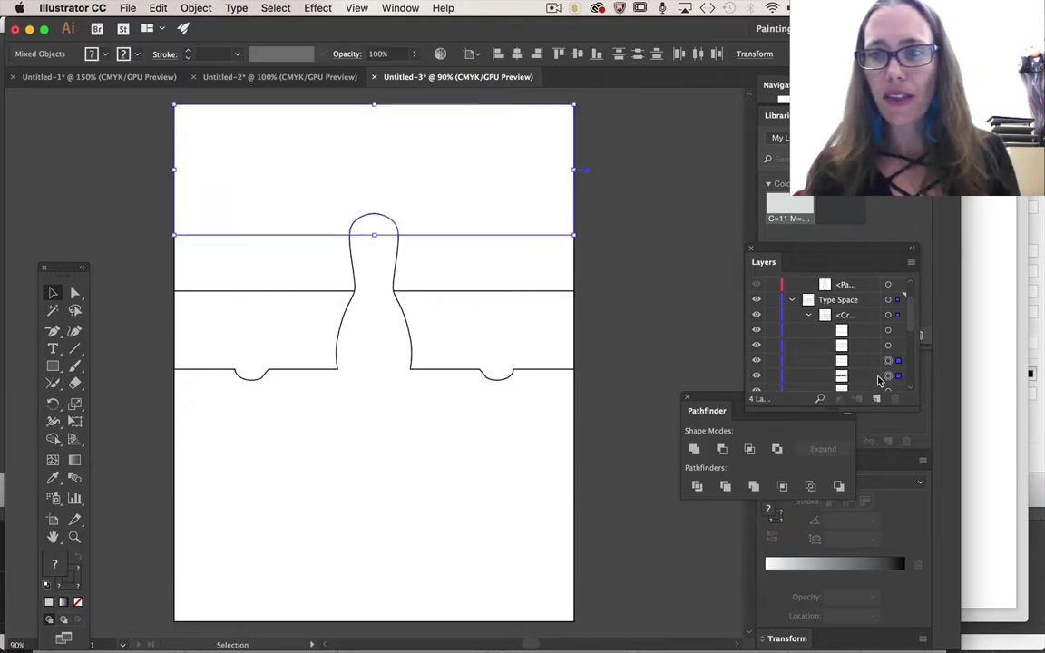
left_click_drag(879, 373, 871, 314)
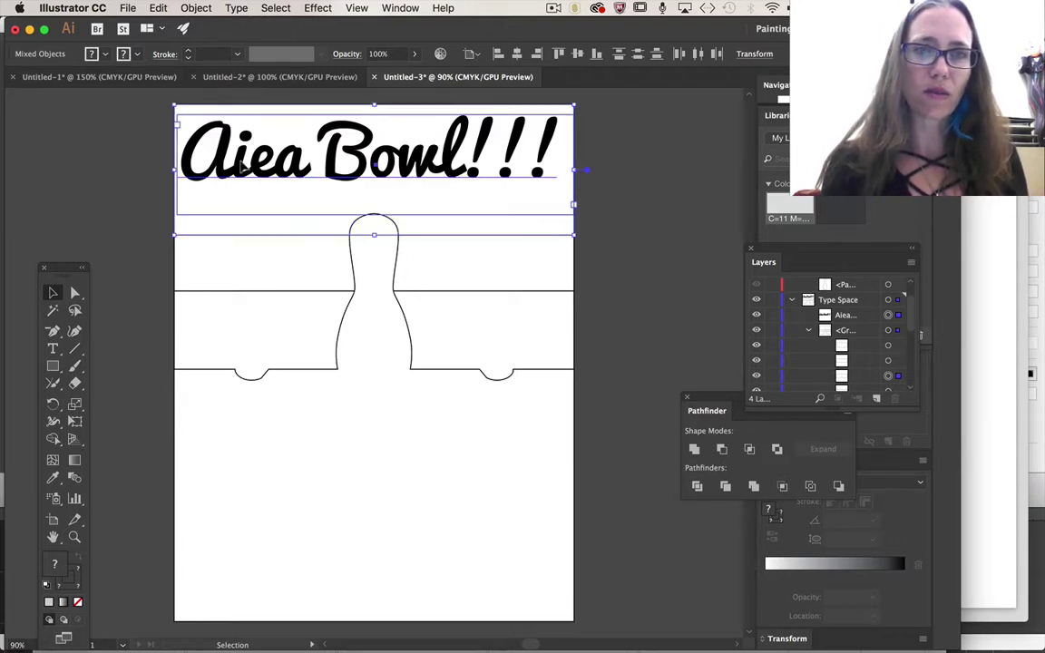
Step: Select only the "Aiea Bowl!!!" lettering and examine the envelope types available for it
left_click(223, 156)
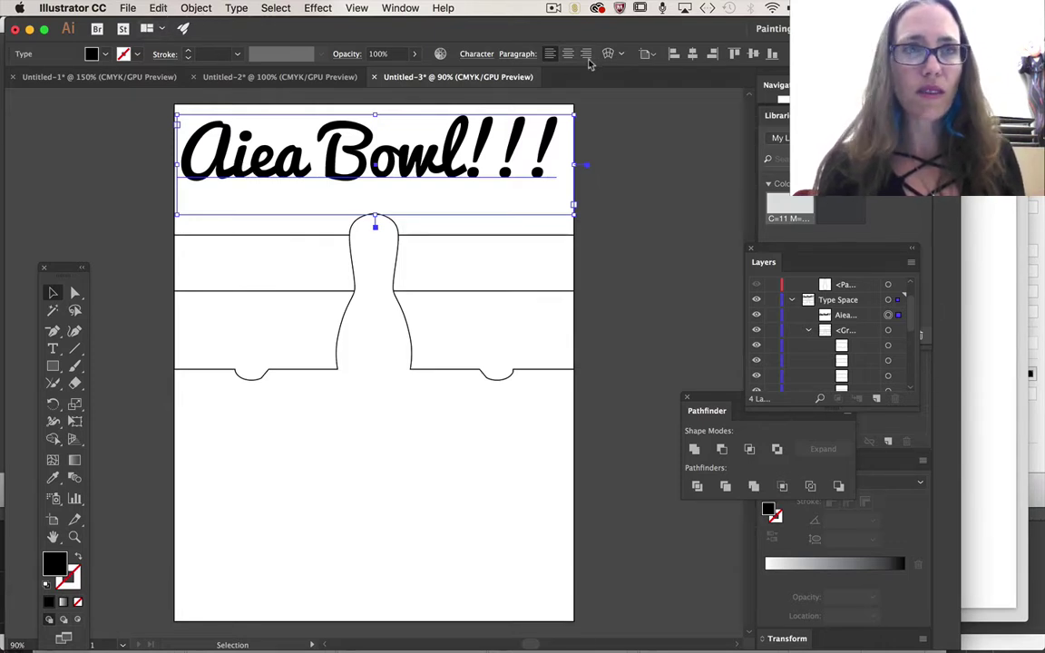
left_click(620, 55)
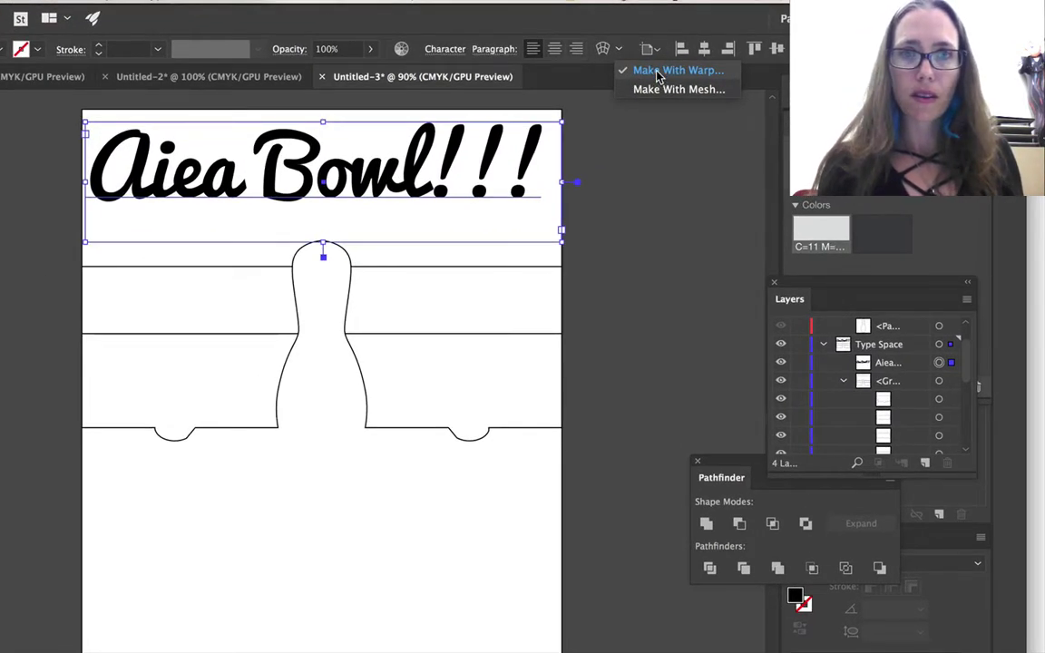
left_click(601, 84)
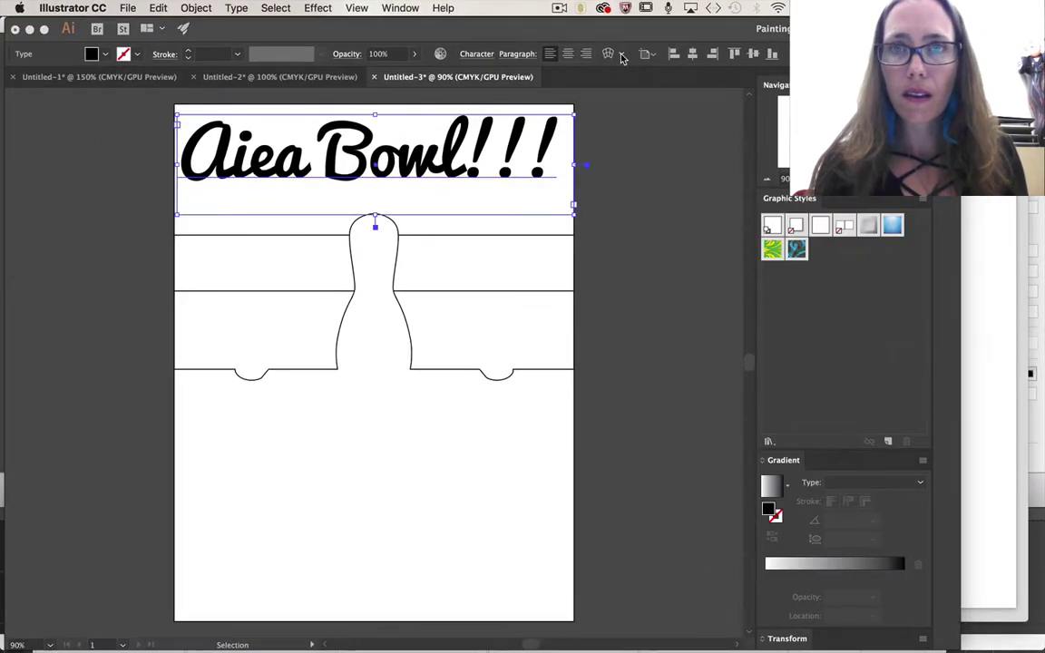
Step: Warp the "Aiea Bowl!!!" lettering with a horizontal Arc envelope at 46% bend, 0% horizontal and -15% vertical distortion
left_click(629, 257)
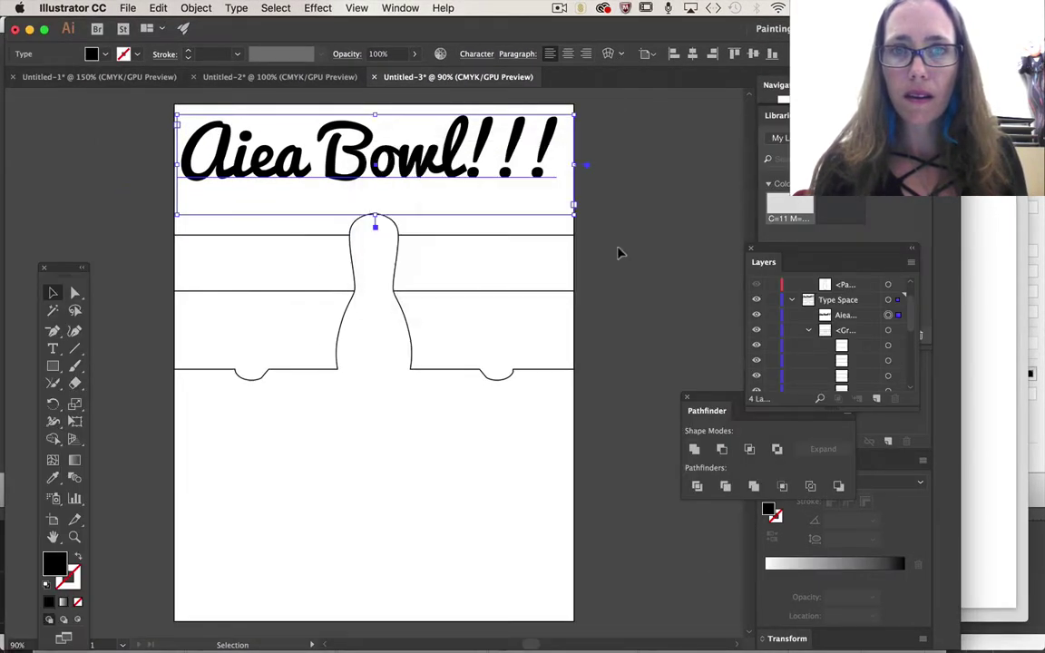
left_click(609, 55)
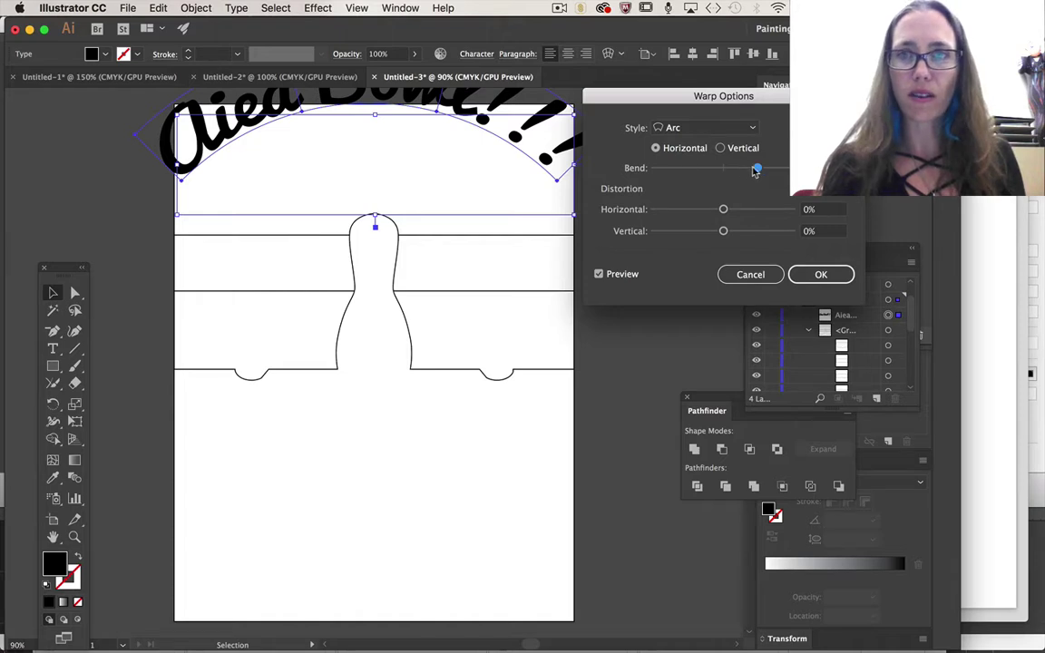
mouse_move(756, 171)
left_mouse_down()
mouse_move(772, 175)
mouse_move(758, 175)
left_mouse_up()
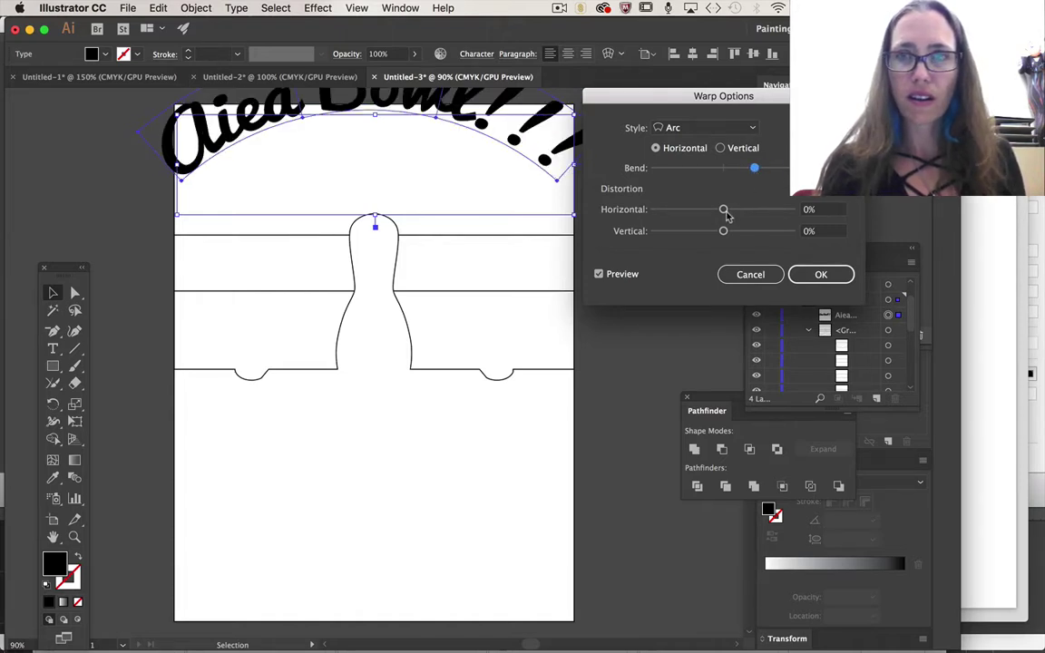
left_click_drag(724, 210, 745, 210)
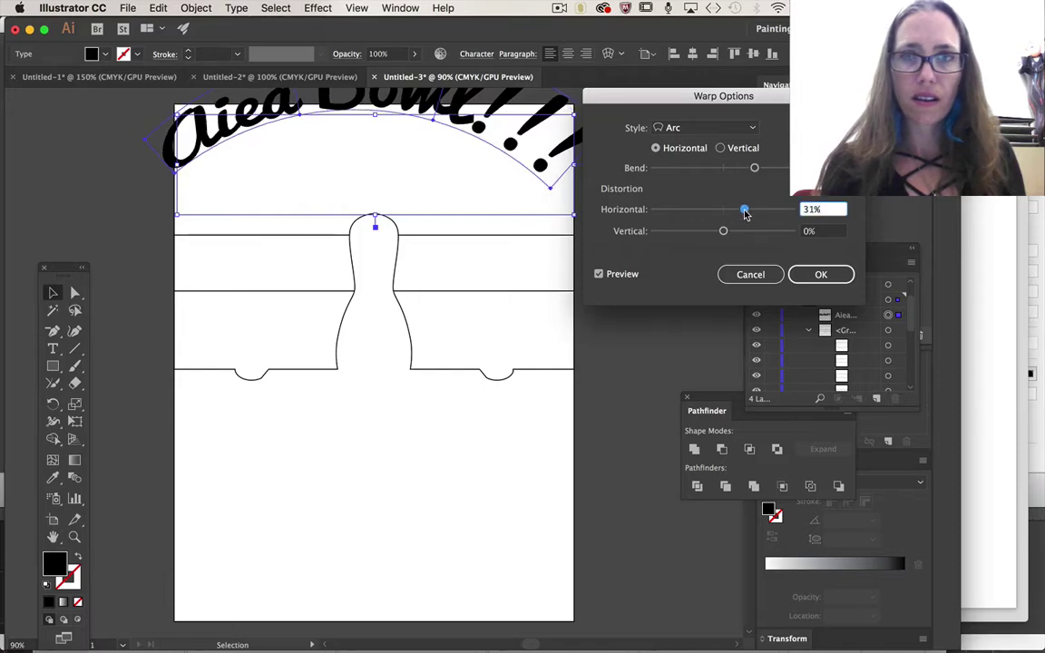
left_click_drag(765, 209, 712, 235)
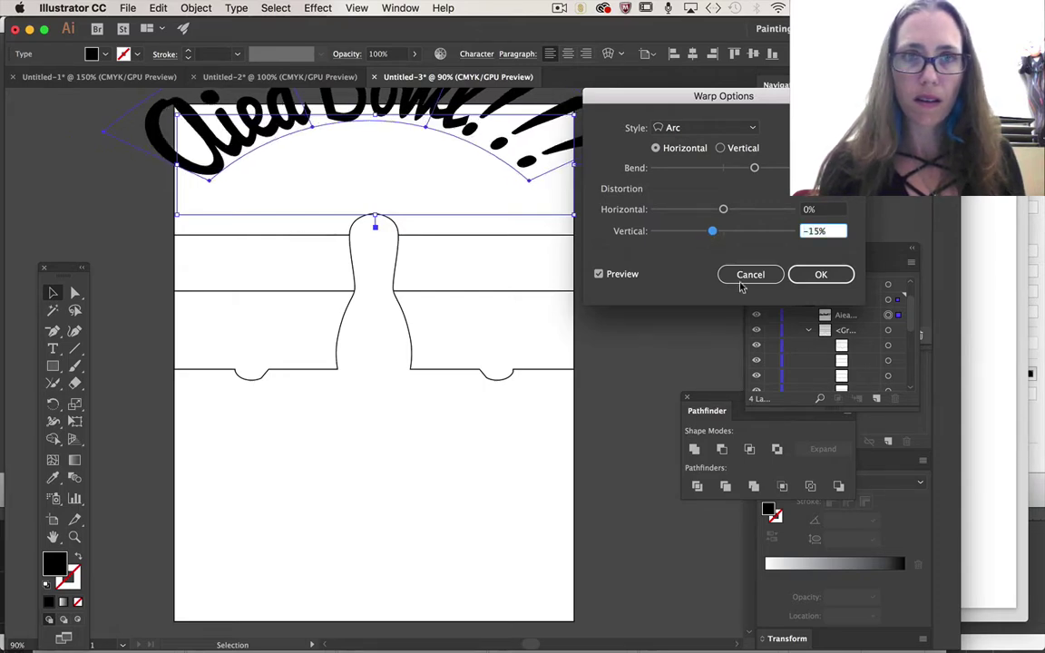
left_click(821, 275)
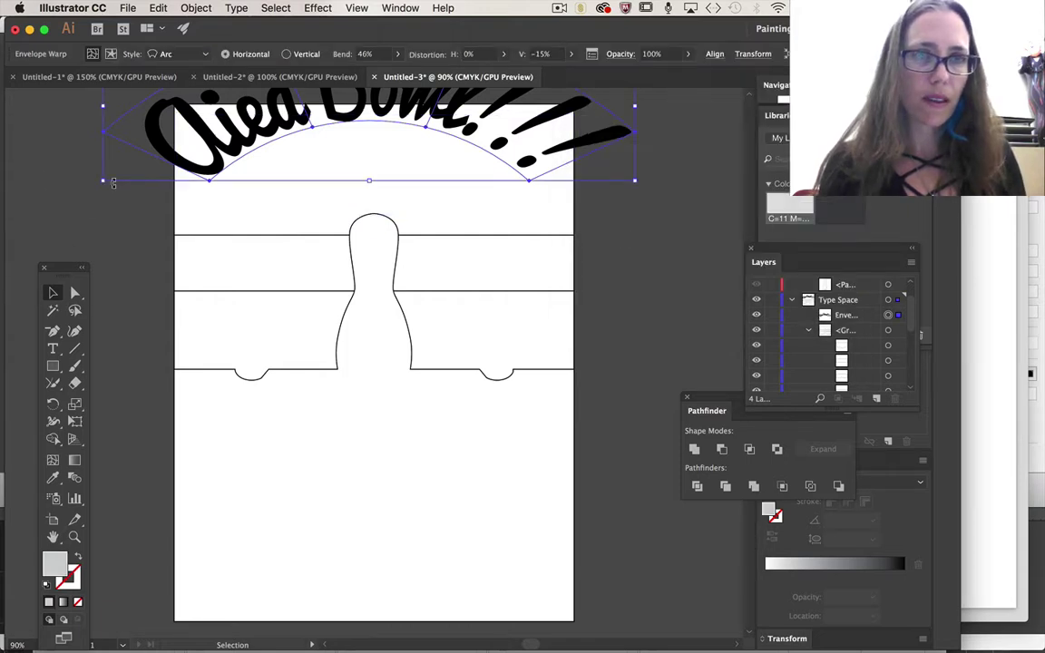
Step: Set the arc envelope's bend to 76% and scale the warped lettering down to fit on the artboard, arching over the pin's head
left_click_drag(102, 180, 193, 208)
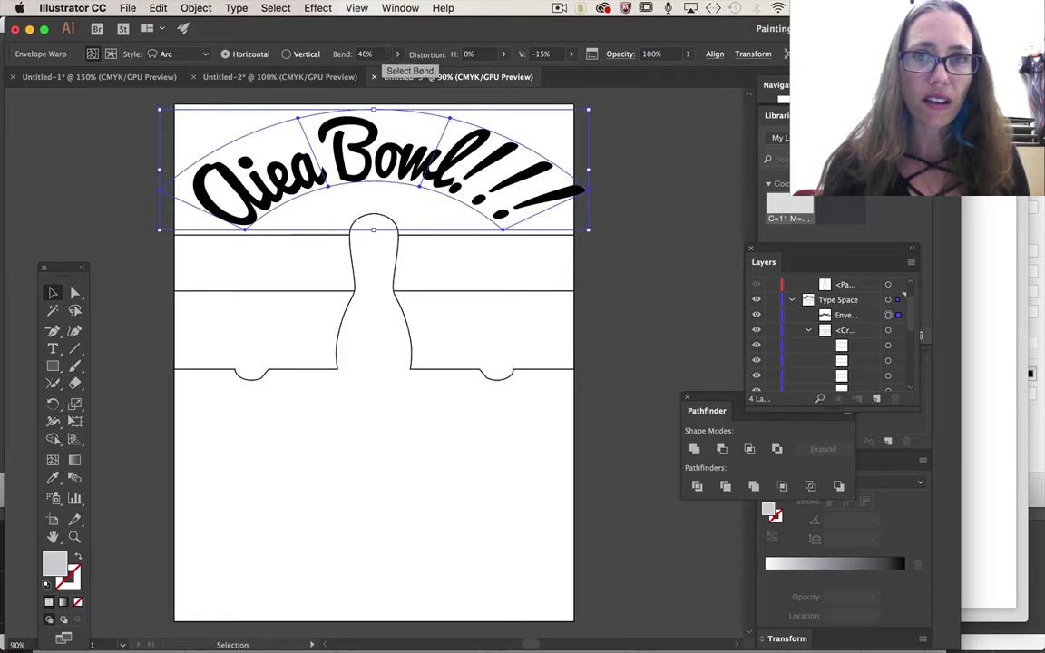
left_click(396, 54)
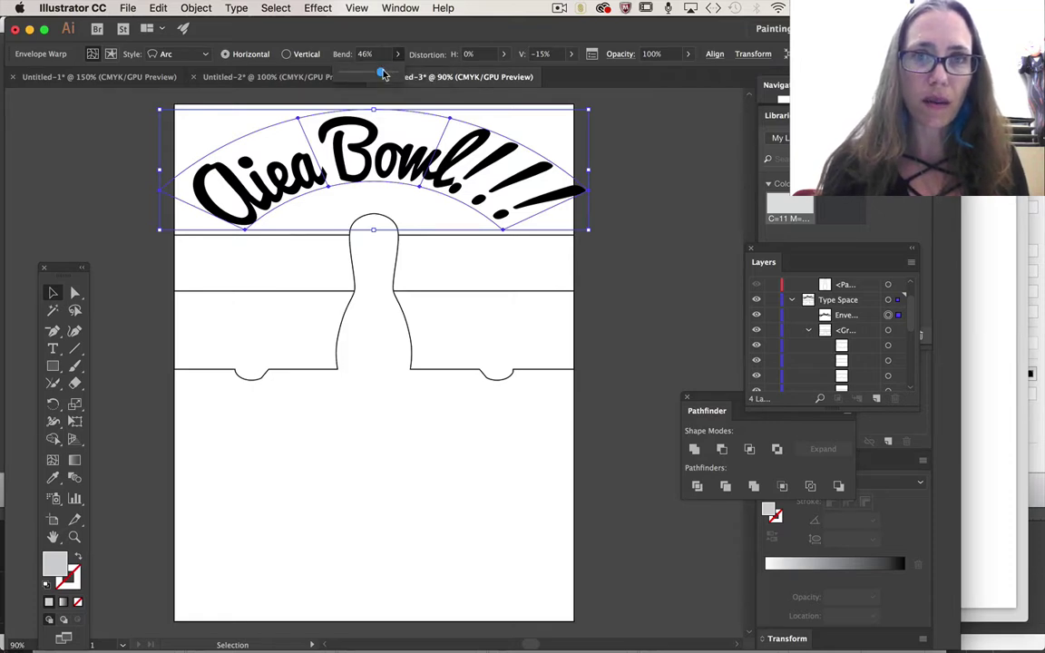
left_click_drag(383, 74, 390, 72)
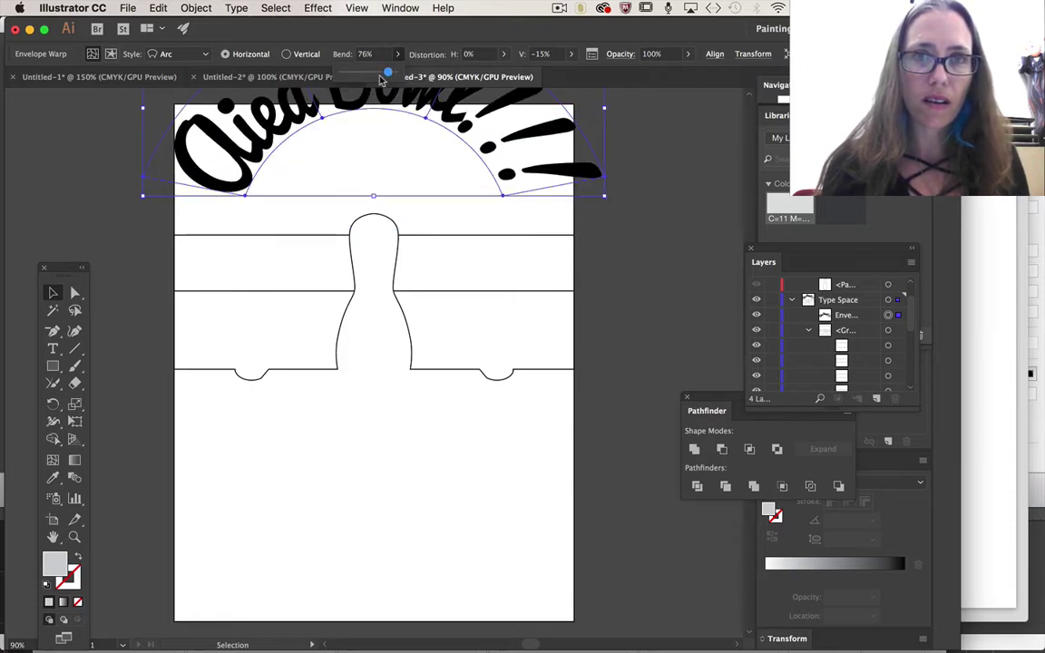
left_click(52, 295)
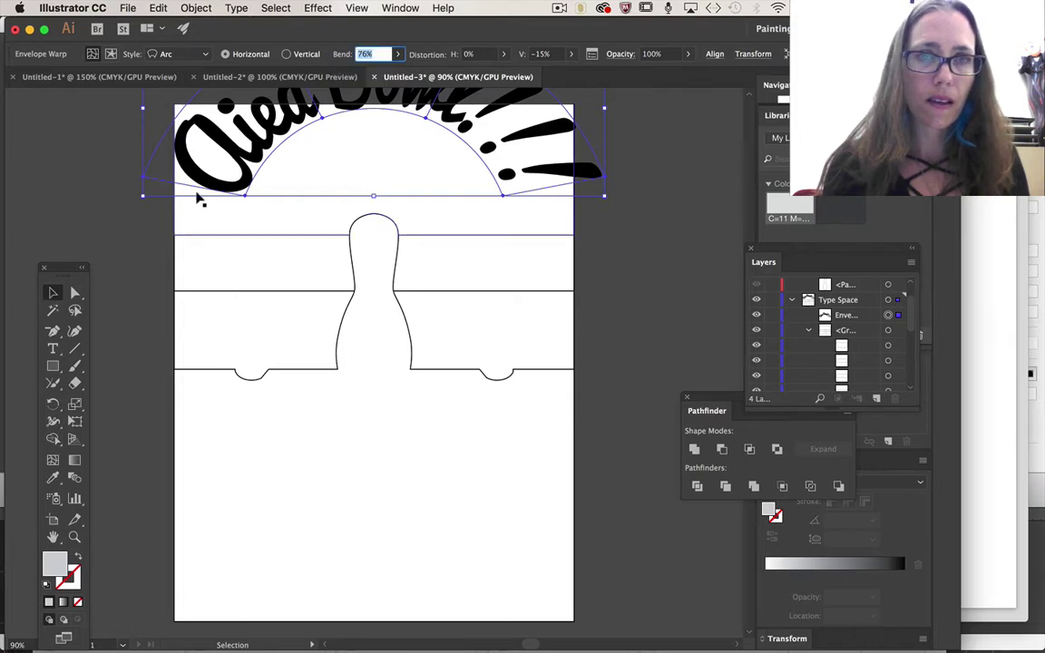
left_click_drag(141, 195, 240, 209)
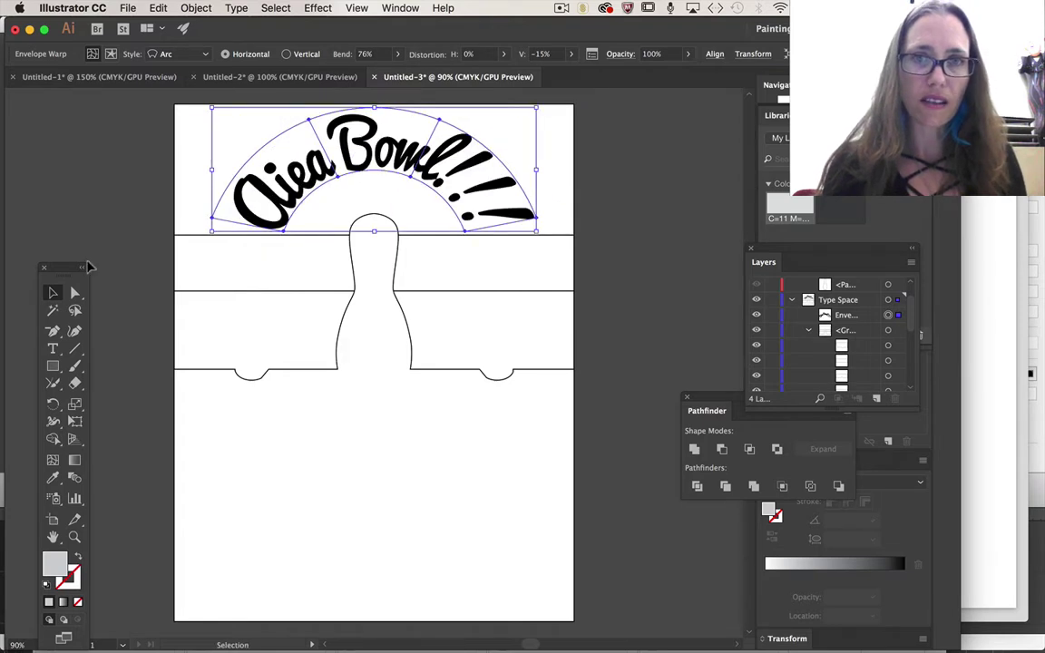